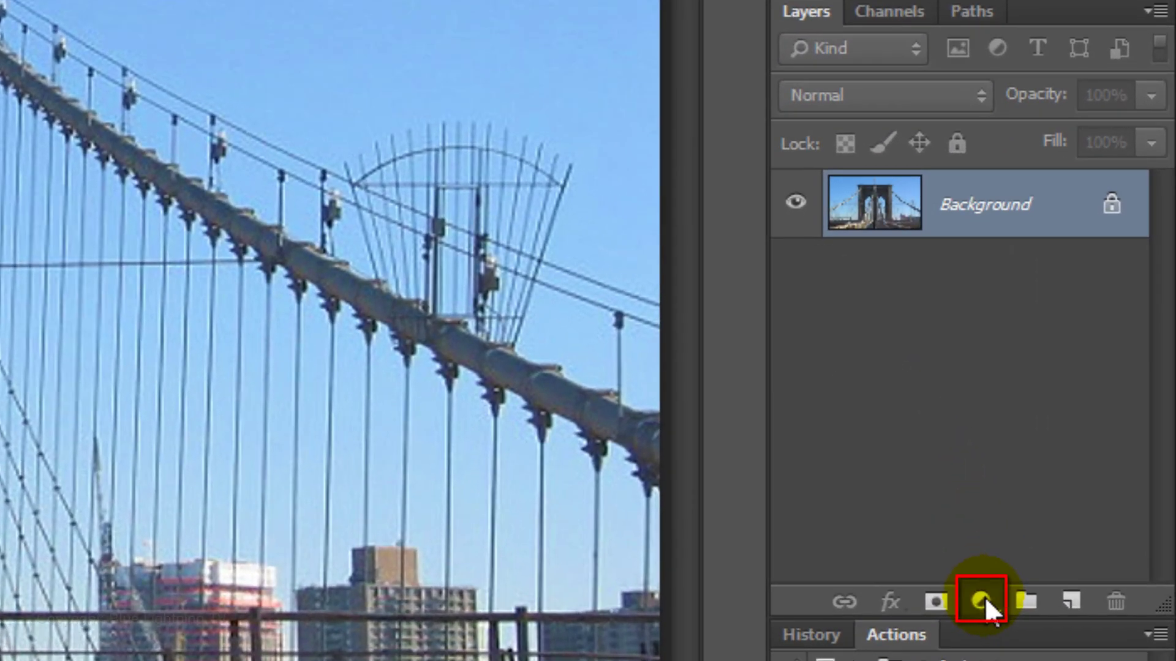
Step: Add a Gradient Map layer with the reset default Orange, Yellow, Orange gradient preset
click(985, 599)
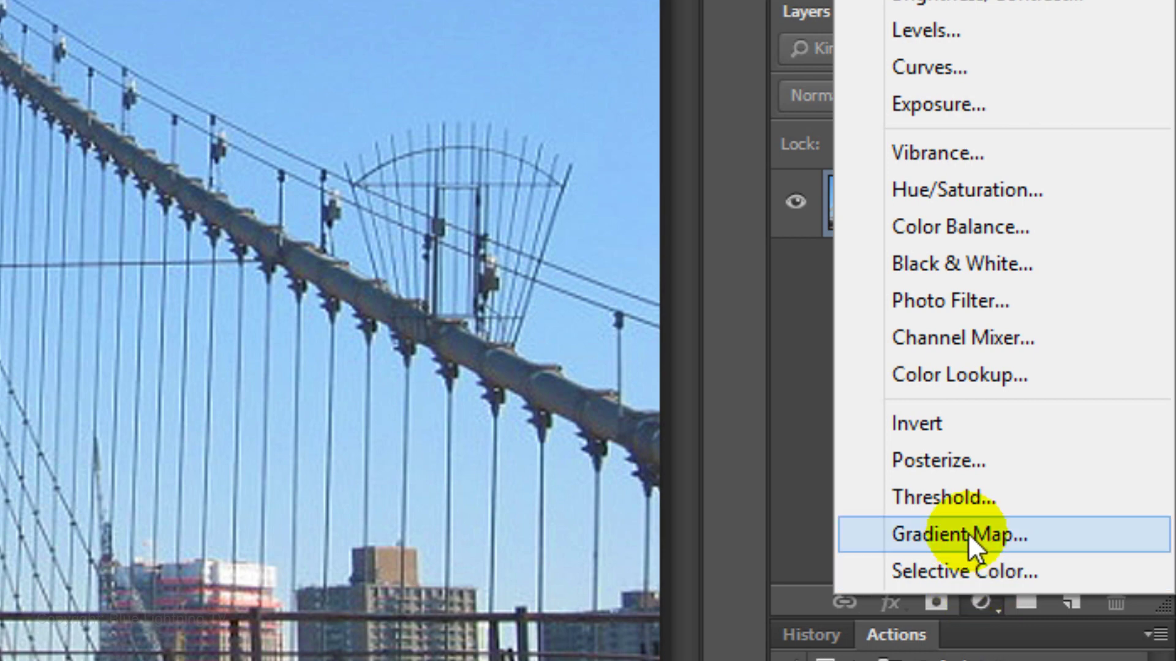
click(967, 533)
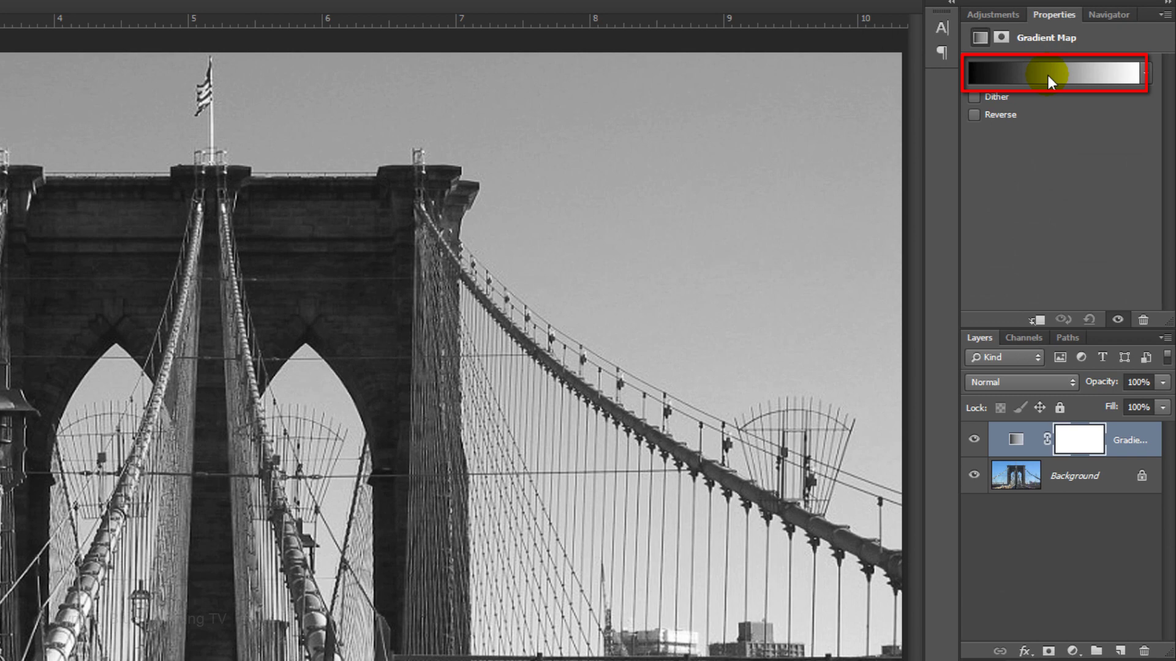
click(1048, 75)
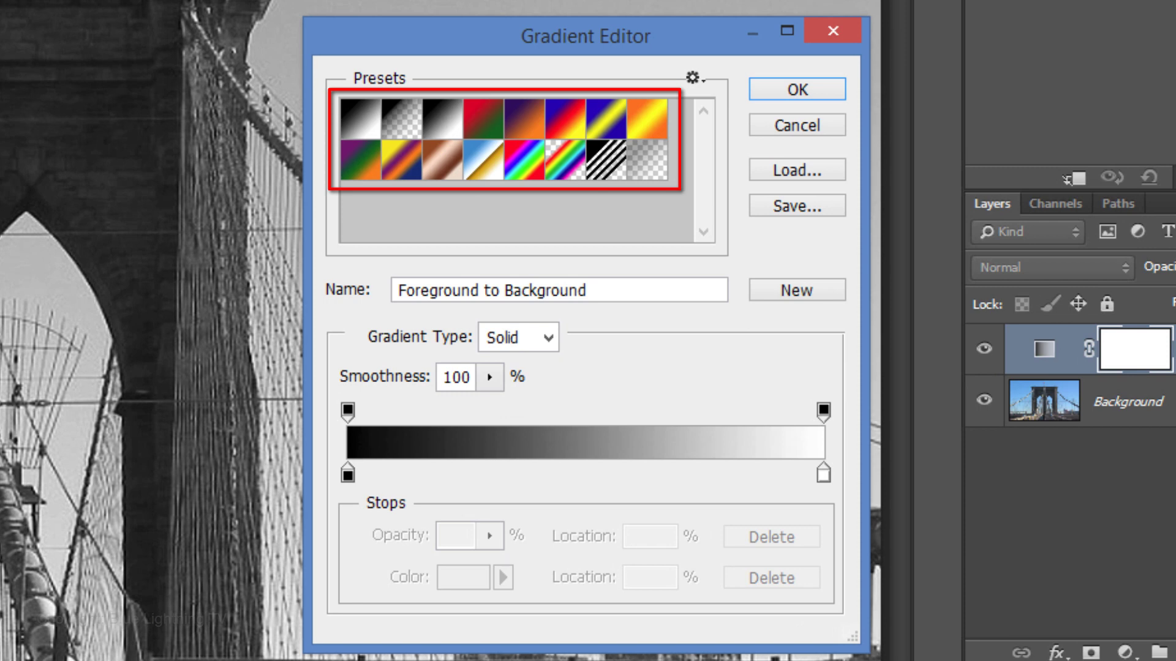
click(700, 79)
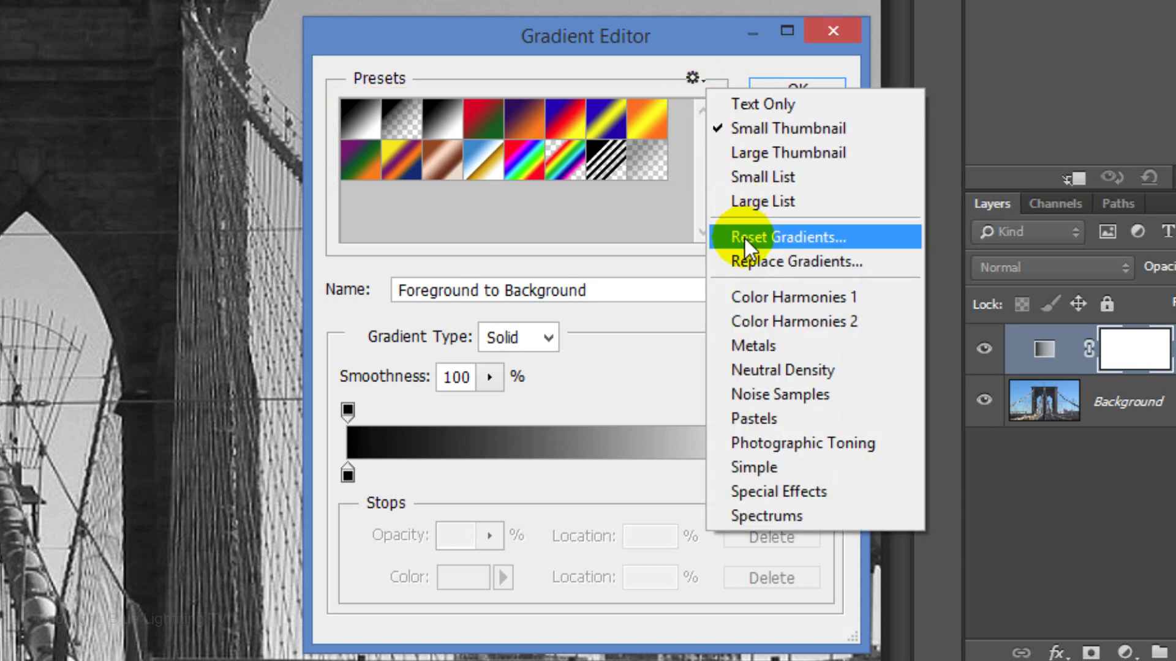
click(746, 237)
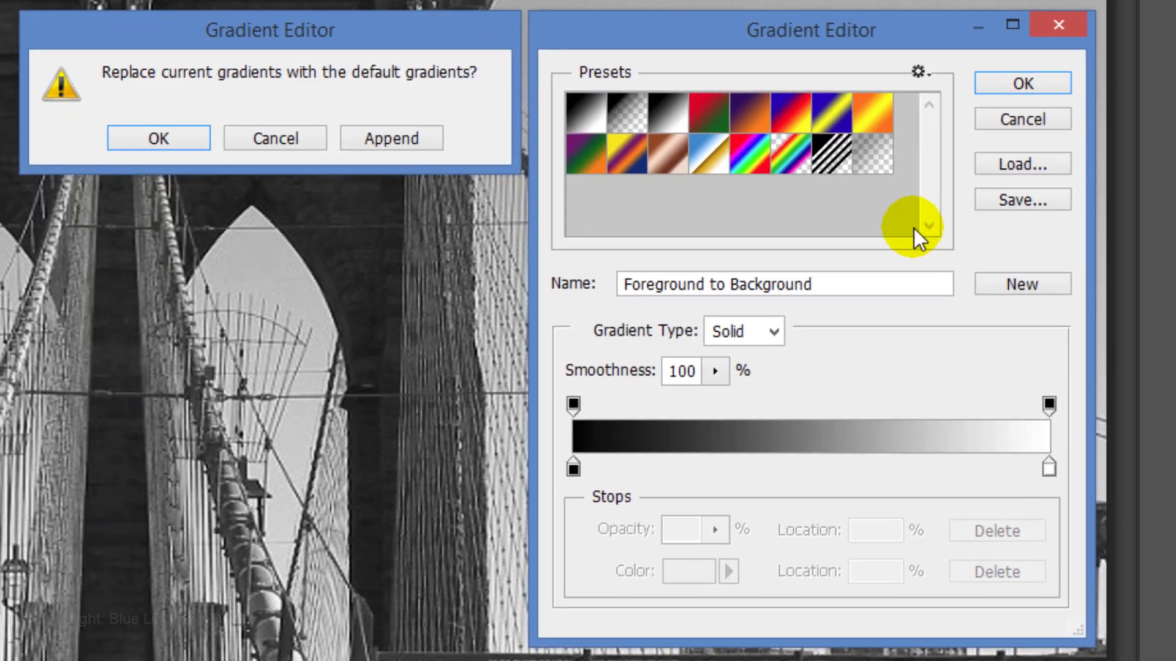
click(184, 141)
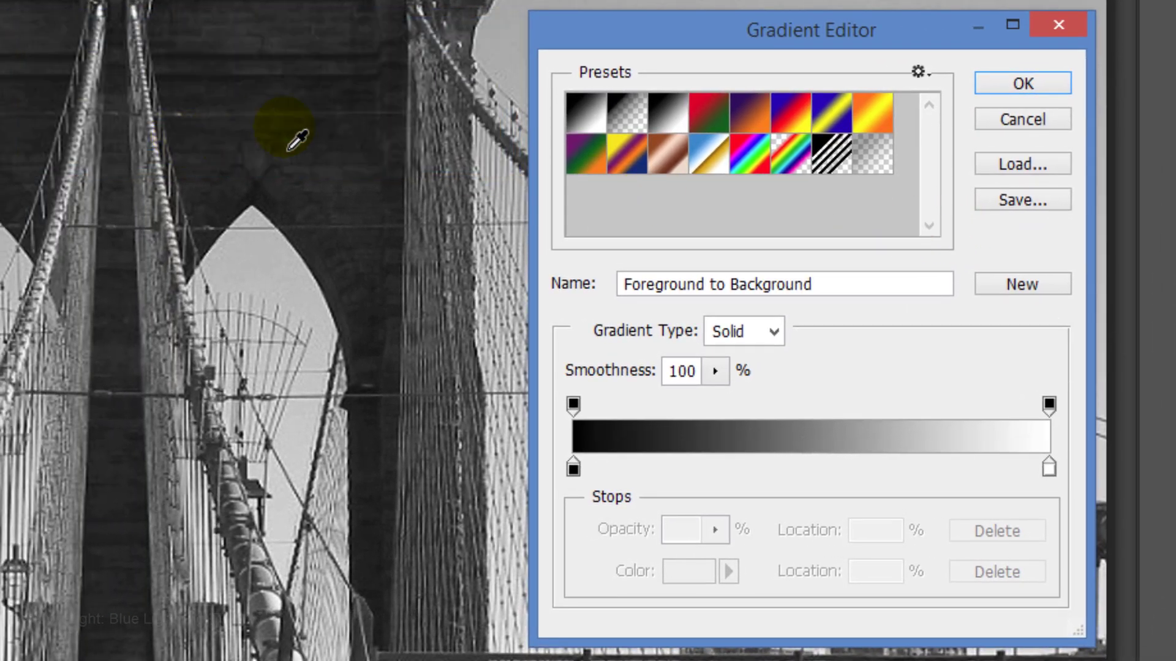
click(877, 118)
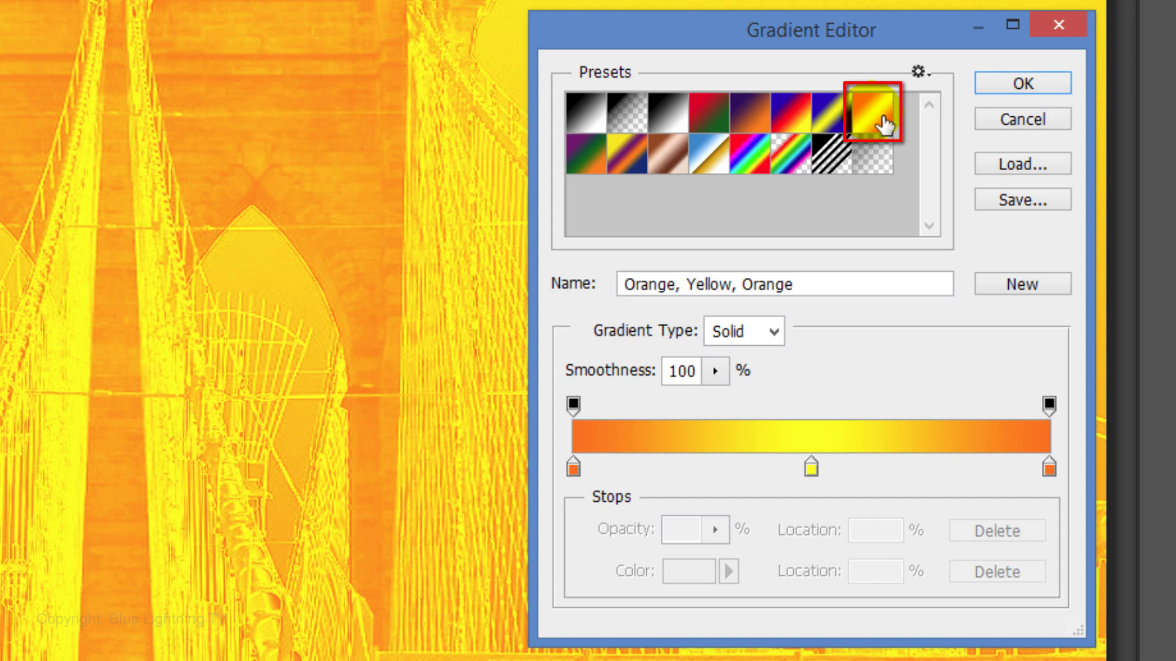
Step: Confirm the gradient and set the Gradient Map layer to Multiply at 40% opacity
click(1023, 83)
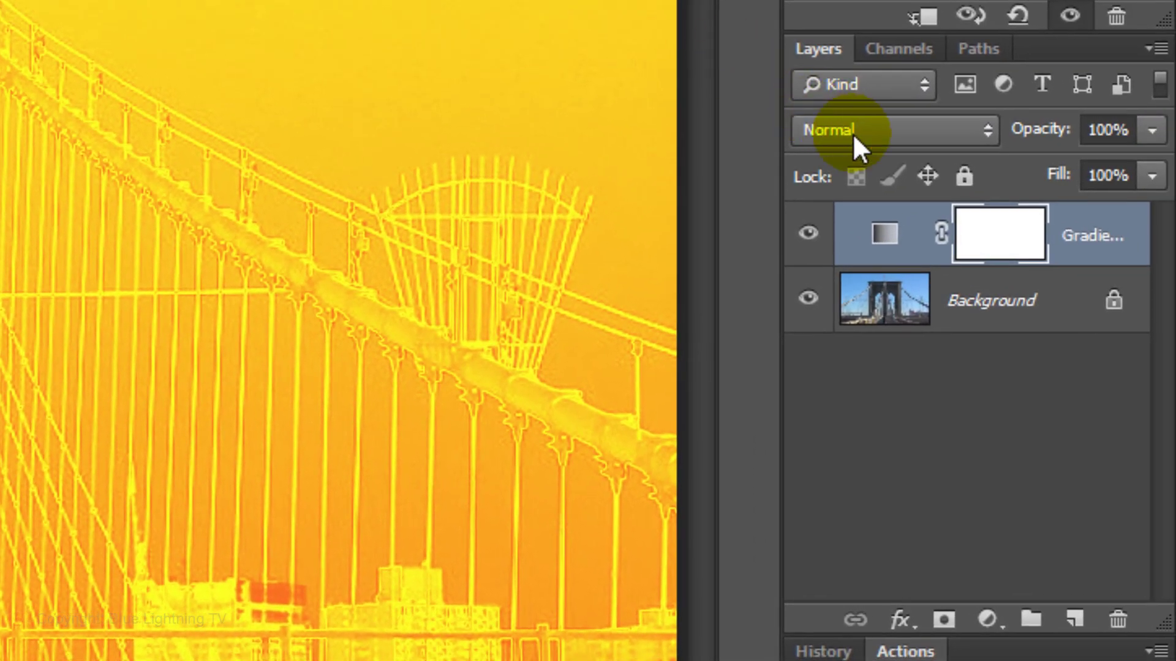
click(858, 132)
click(842, 270)
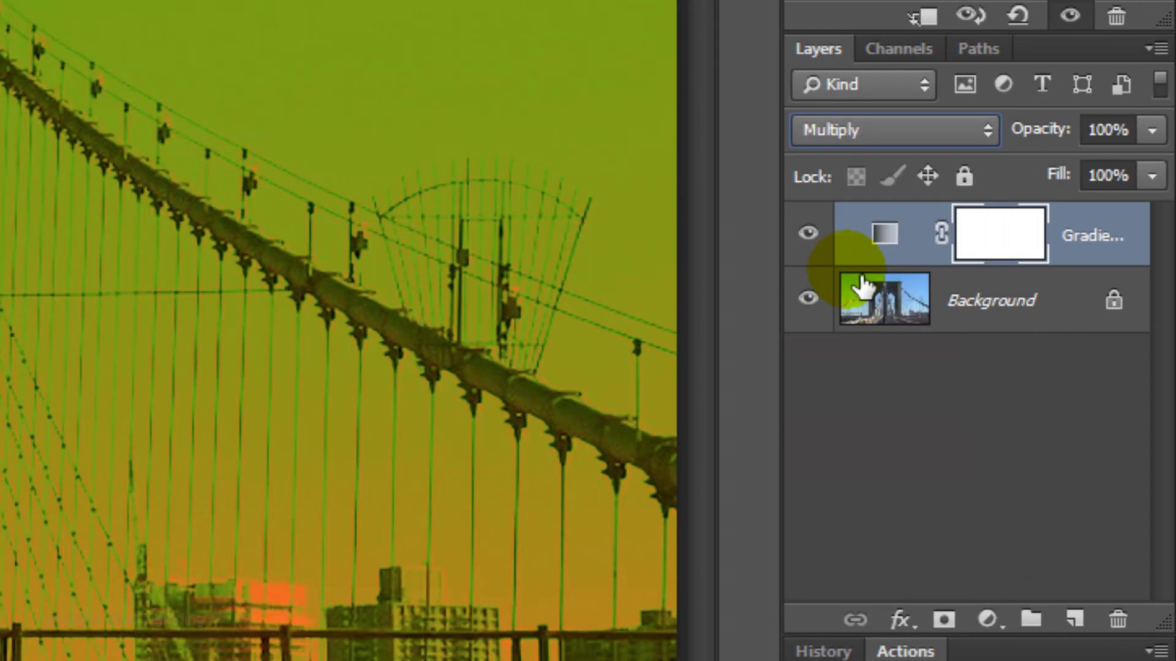
click(1109, 130)
text(40)
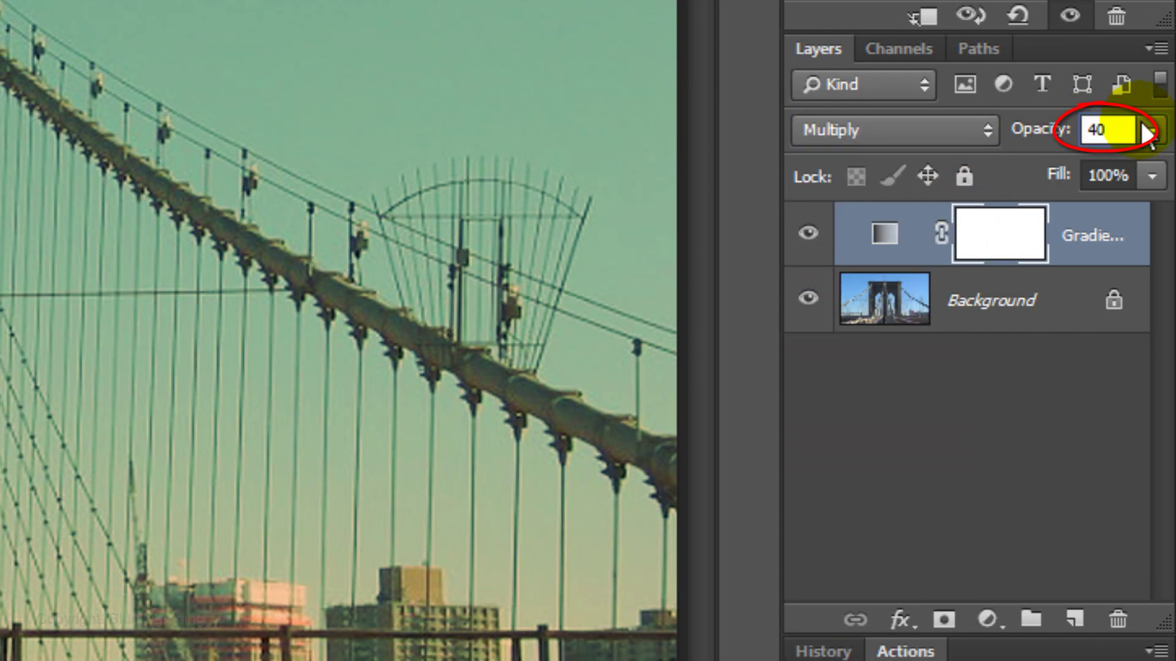
key(Return)
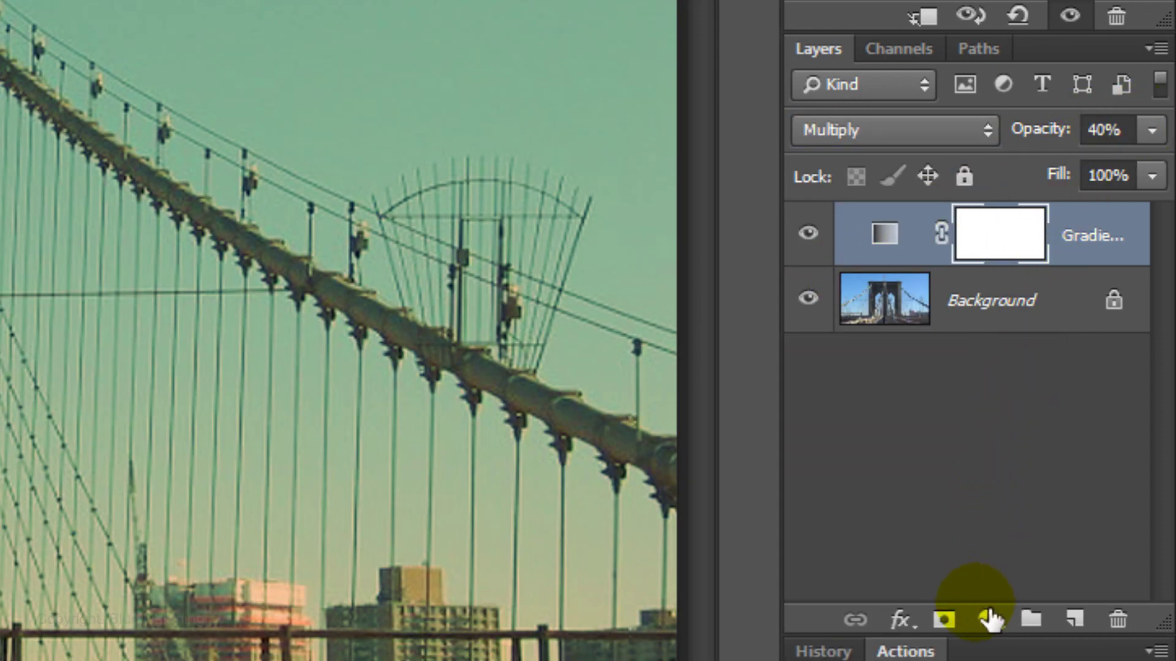
Step: Add a Levels layer with white input at 190 and black output at 25
click(987, 615)
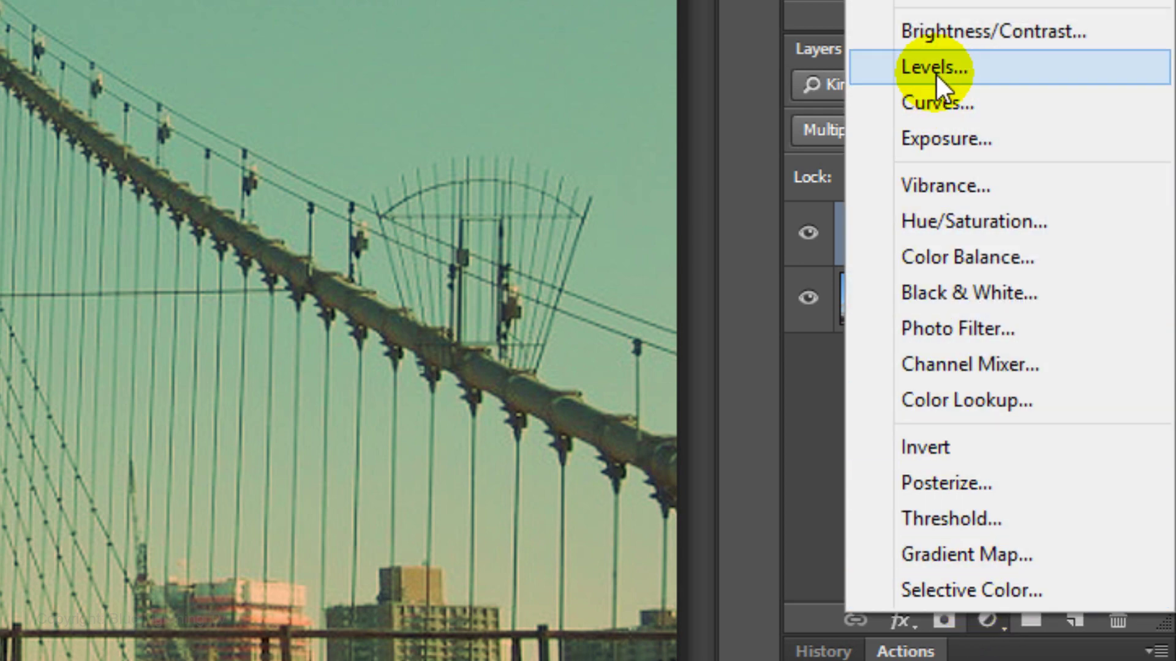
click(939, 65)
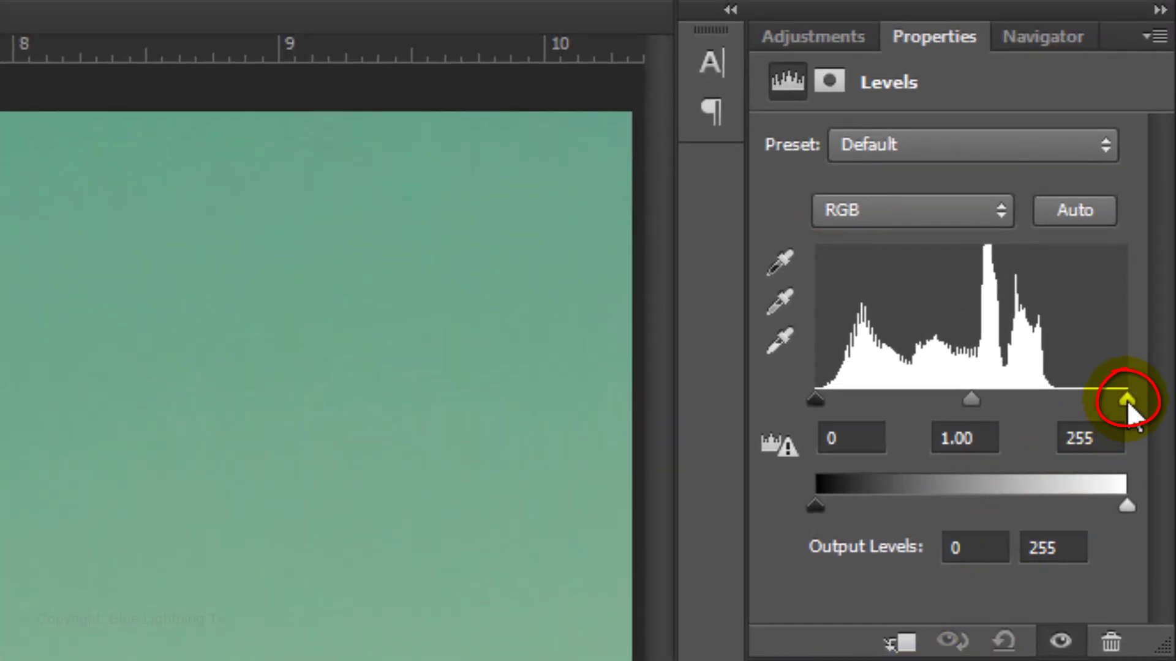
drag(1128, 399, 1047, 401)
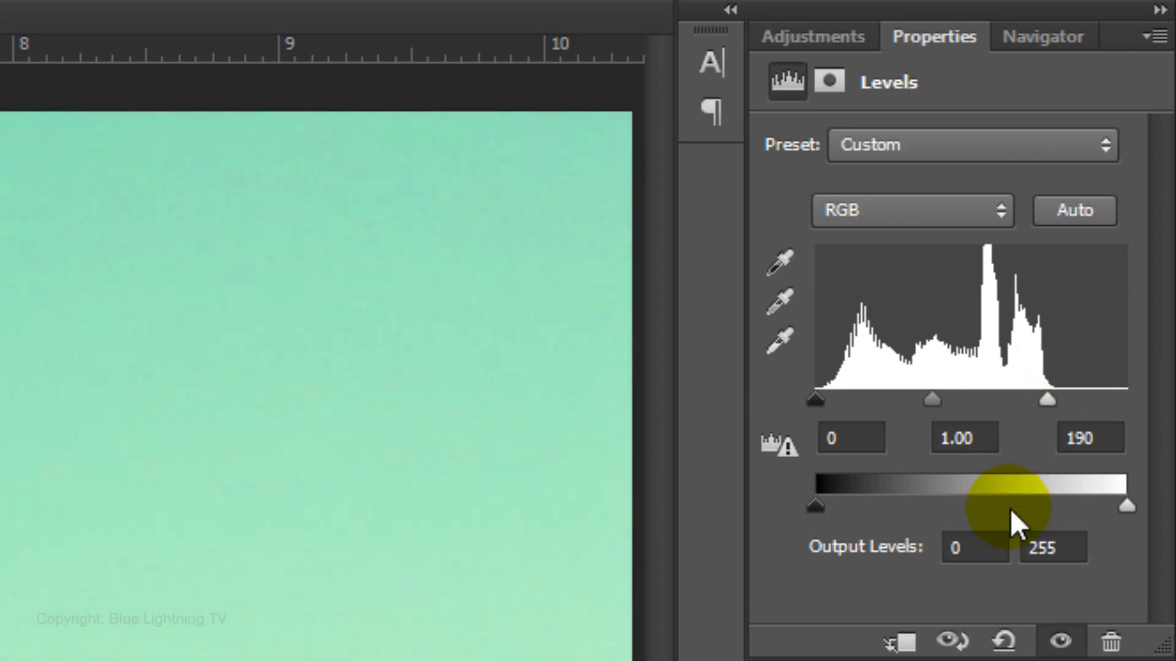
click(989, 549)
text(25)
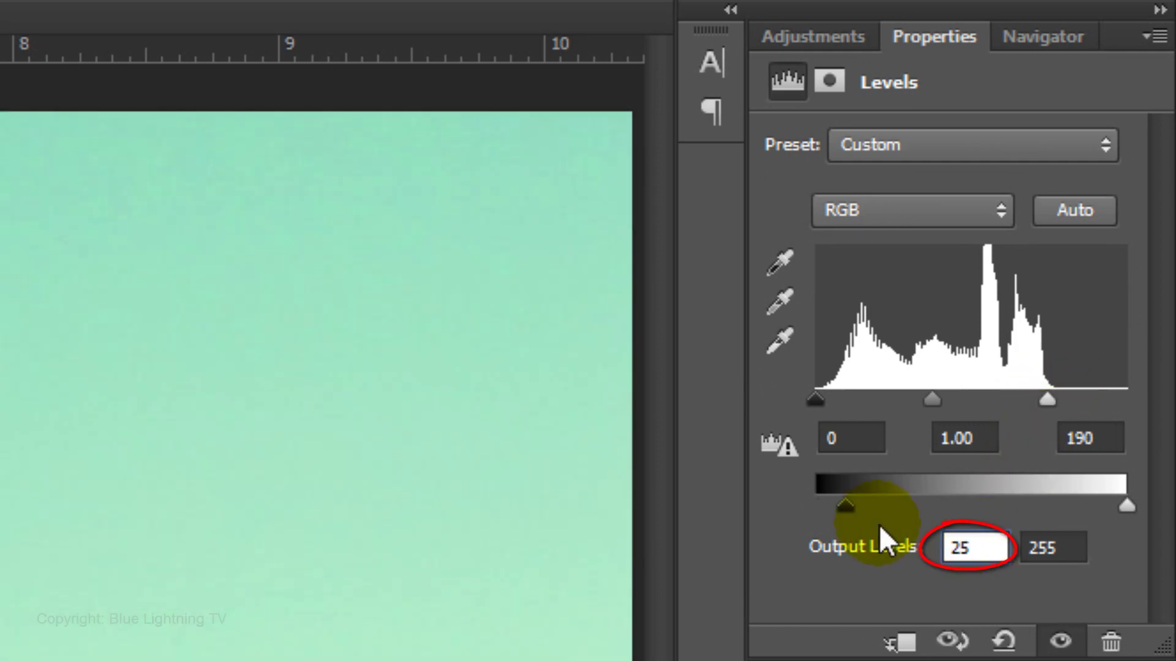
Step: Switch the Levels adjustment to the Red channel and edit its output level
click(914, 222)
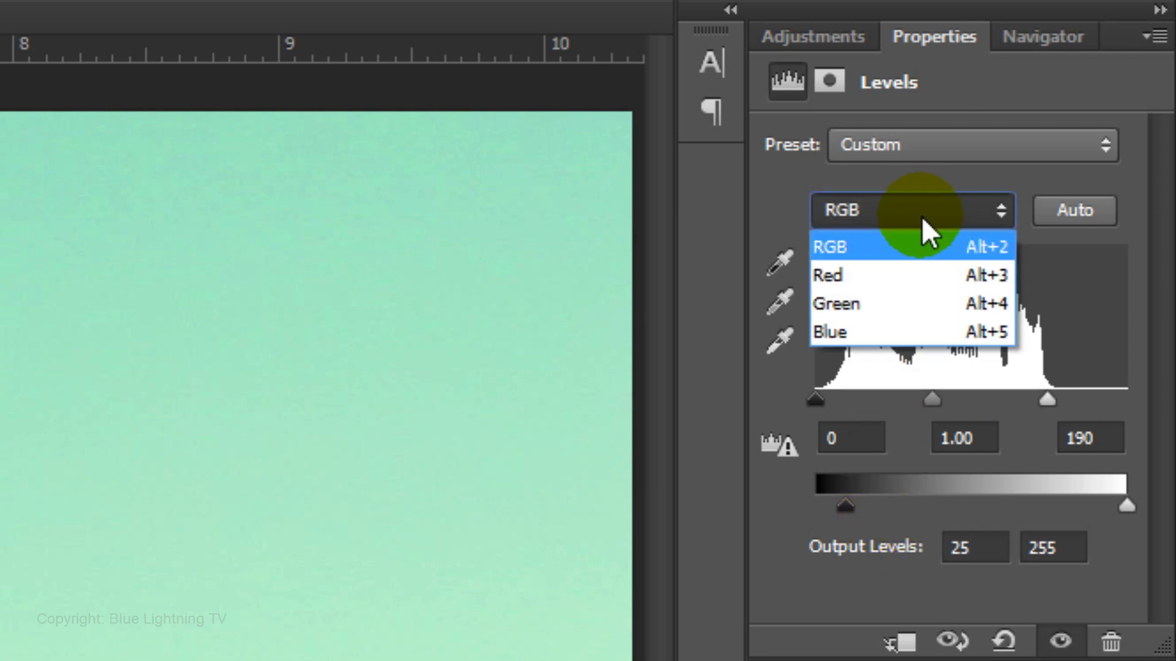
click(903, 274)
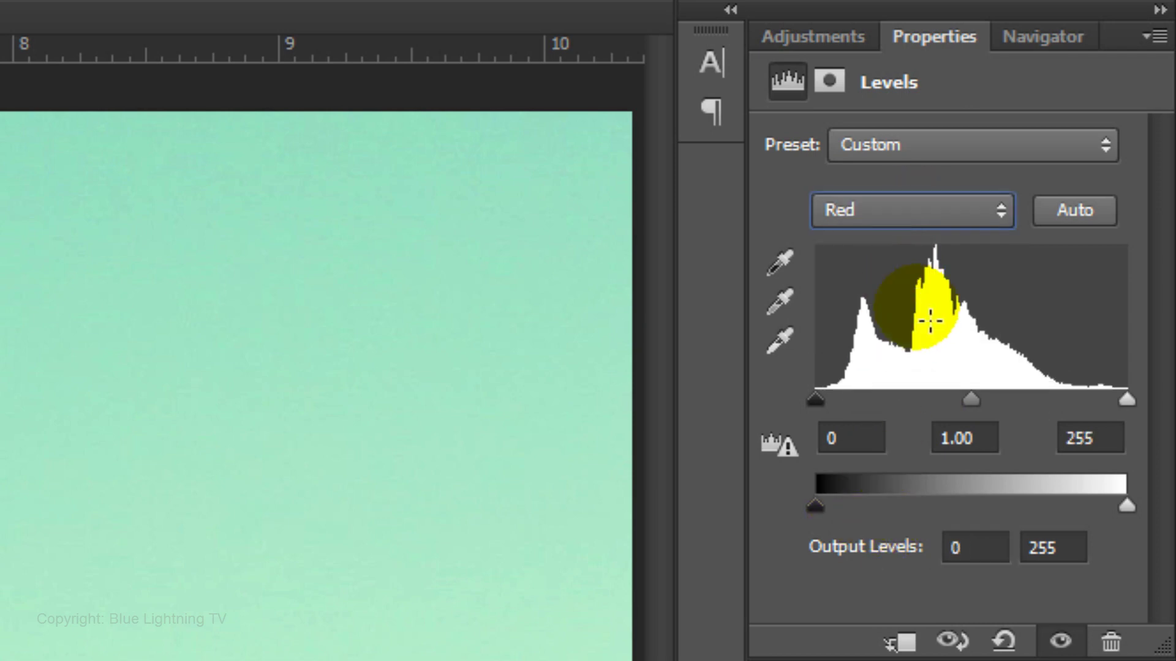
click(980, 550)
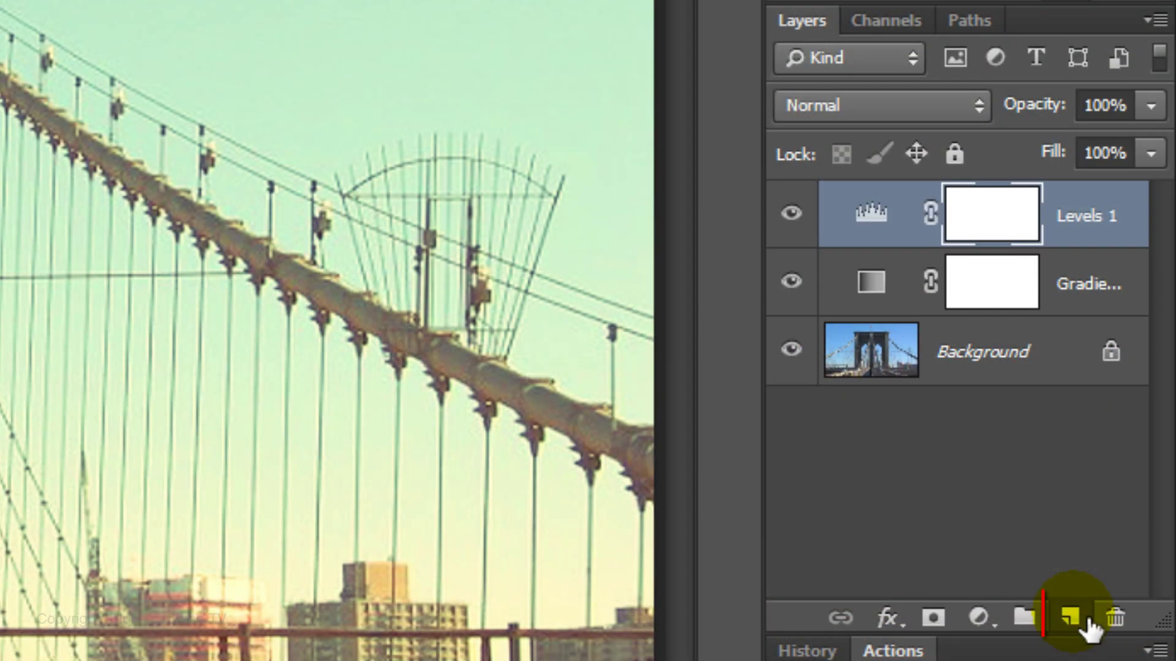
Step: Add an empty Layer 1 and draw an elliptical marquee spanning the whole bridge photo
click(1084, 623)
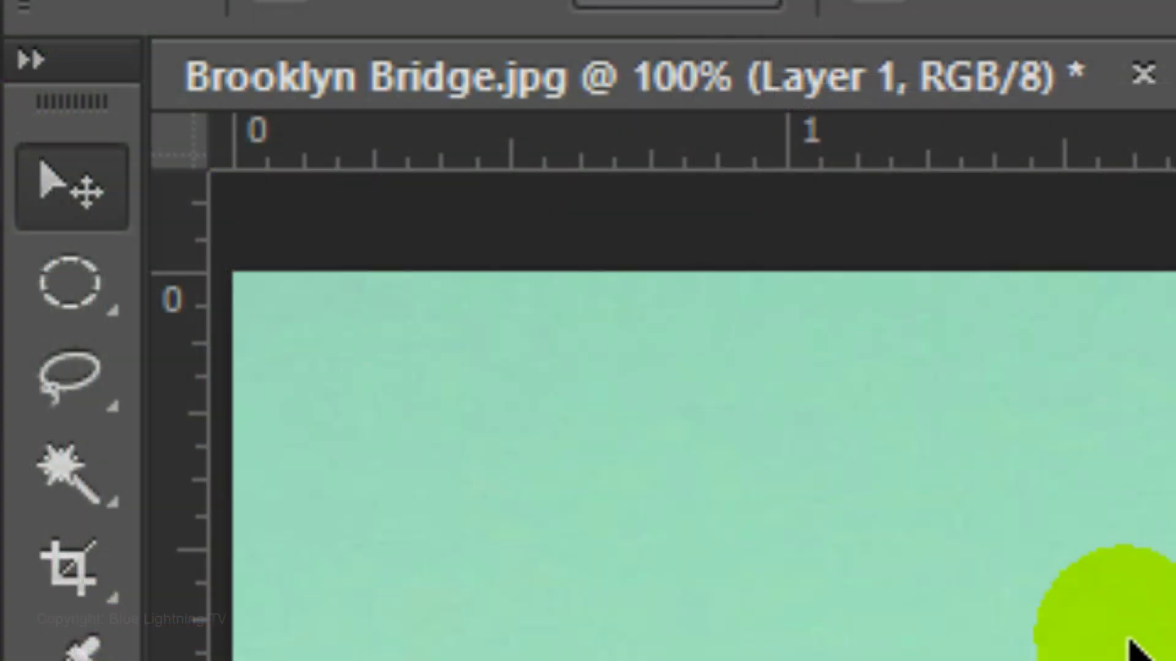
drag(73, 294, 355, 373)
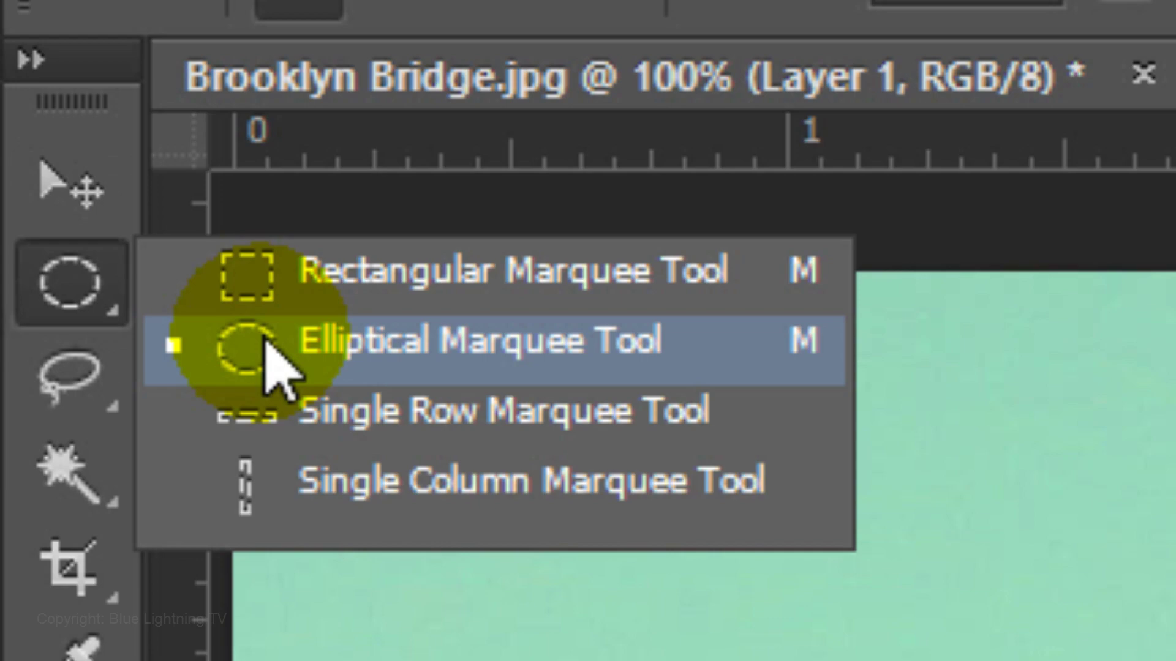
click(346, 356)
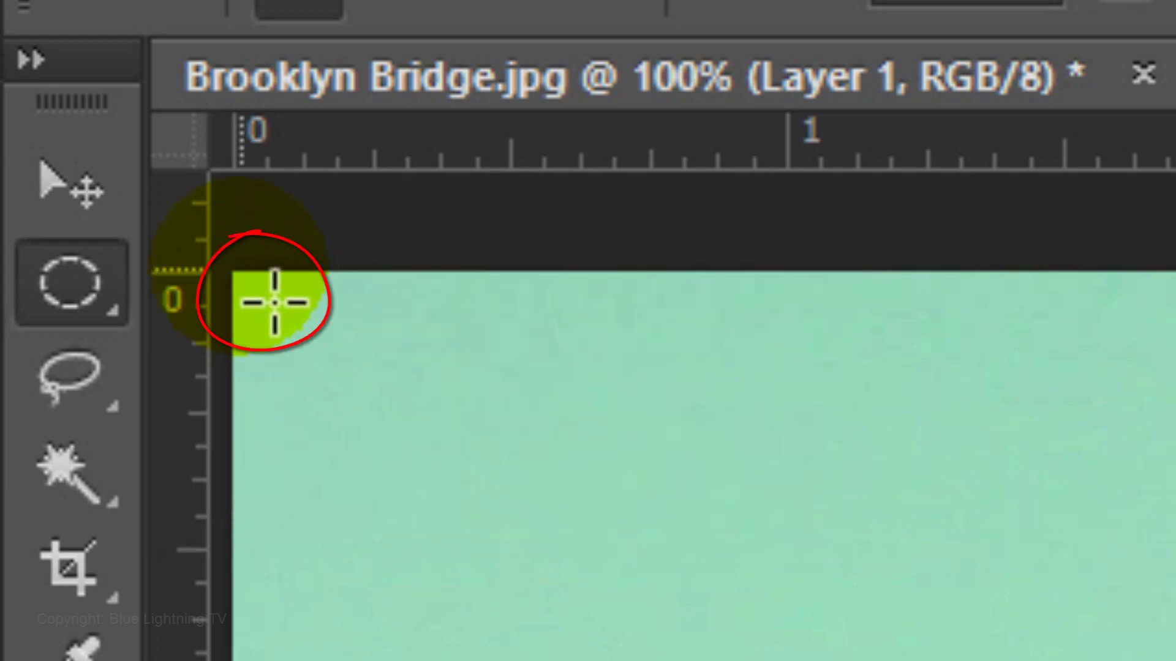
drag(274, 302, 987, 613)
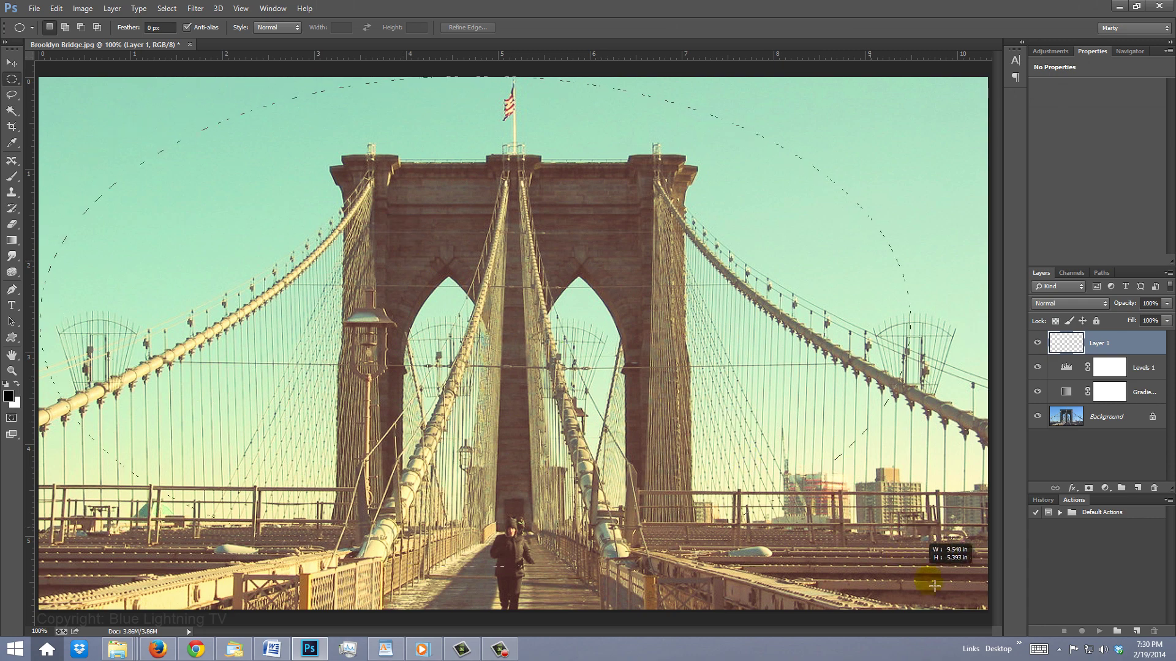
drag(988, 613, 986, 611)
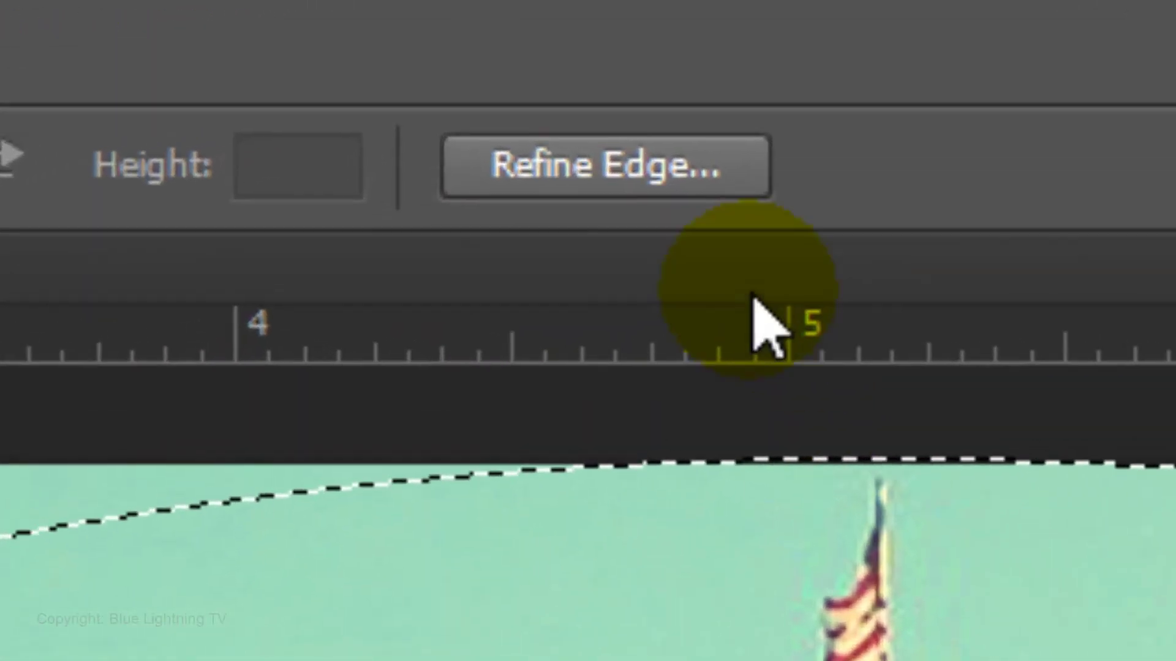
click(522, 78)
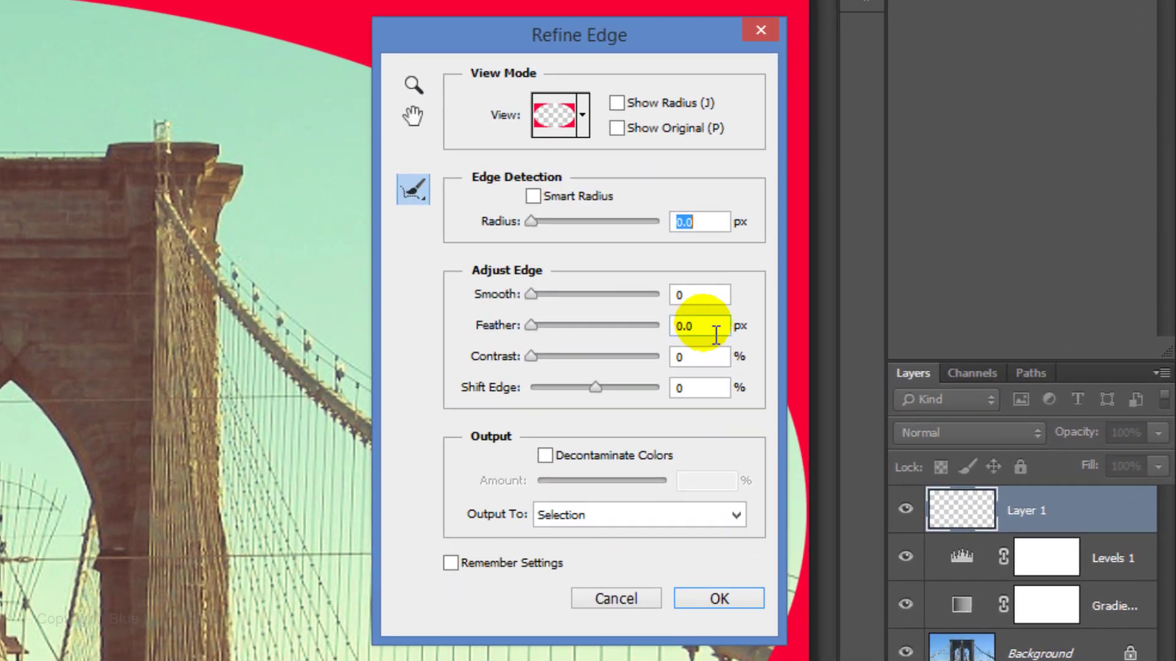
click(931, 249)
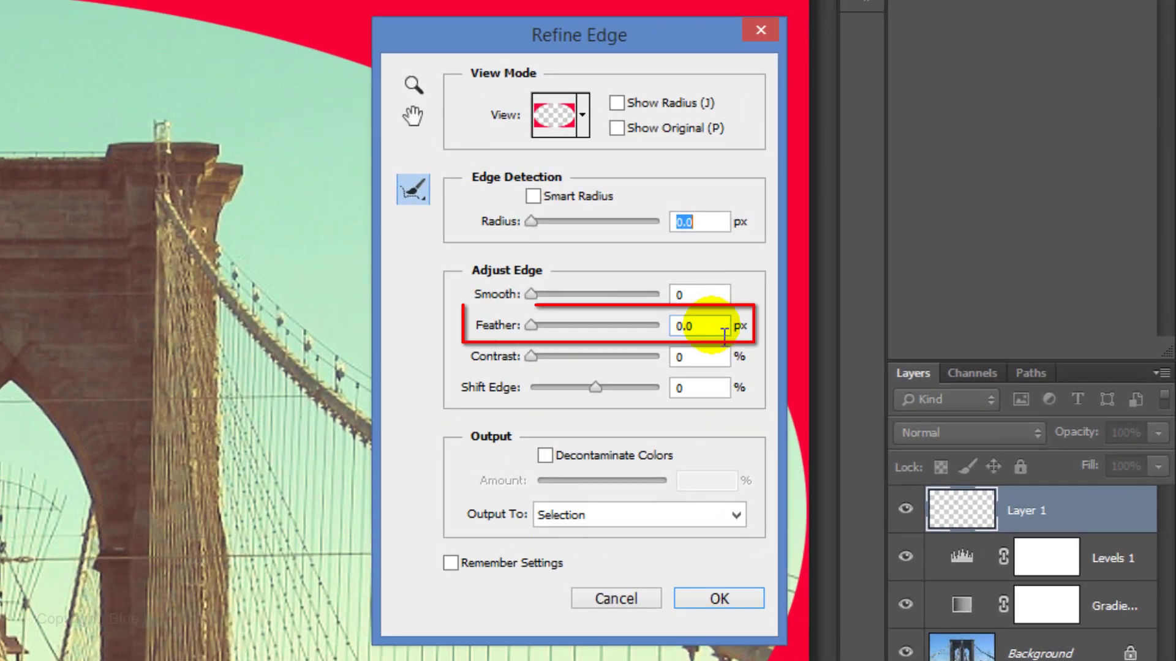
text(80)
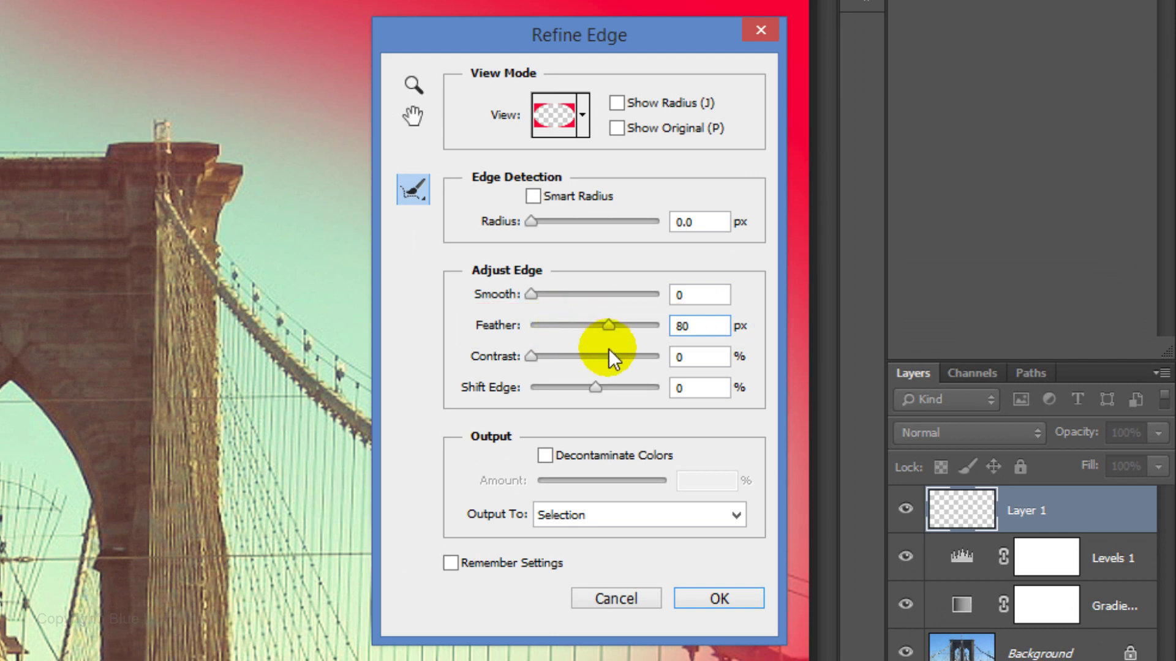
double_click(707, 400)
text(40)
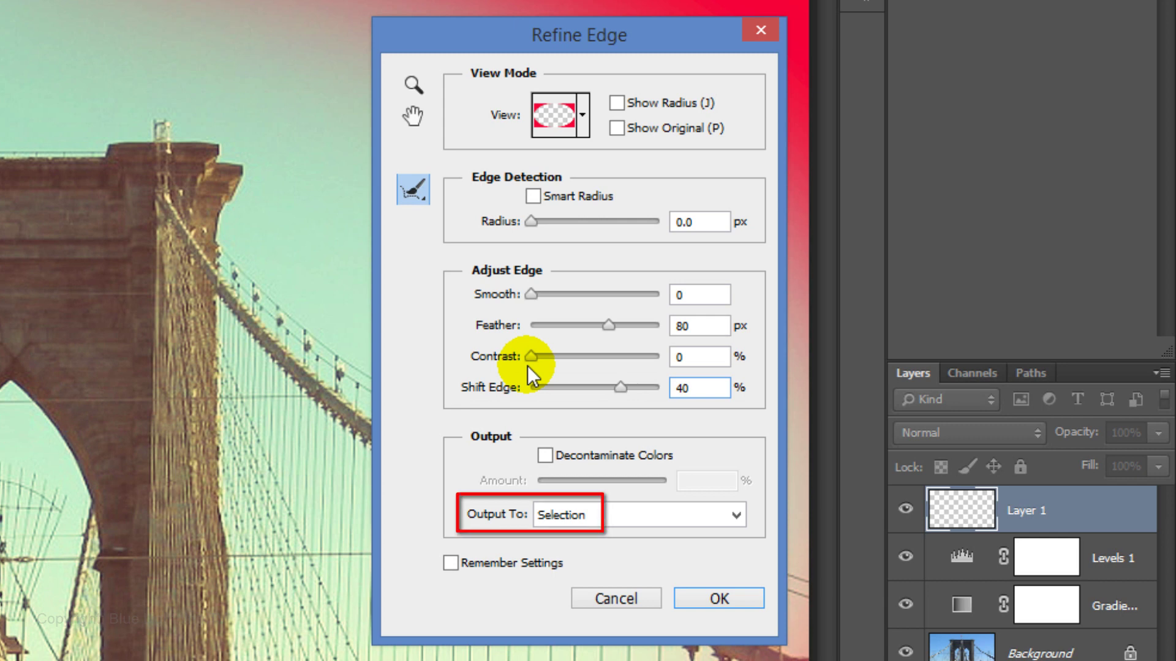
click(635, 600)
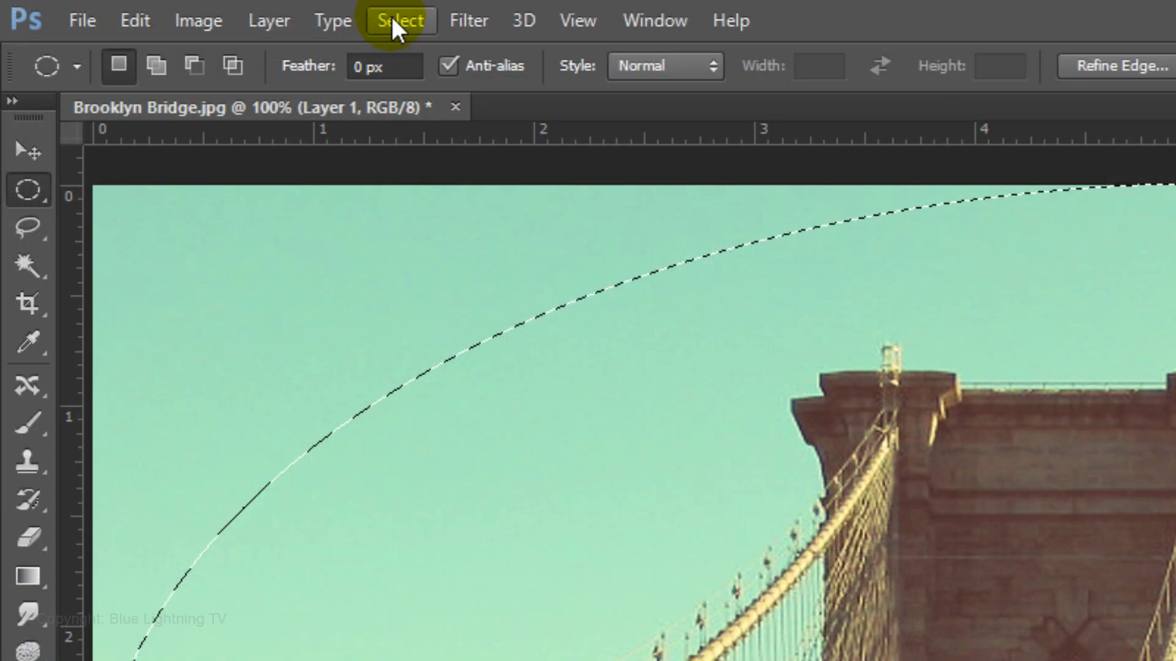
Step: Expand the oval selection by 40 pixels
click(390, 15)
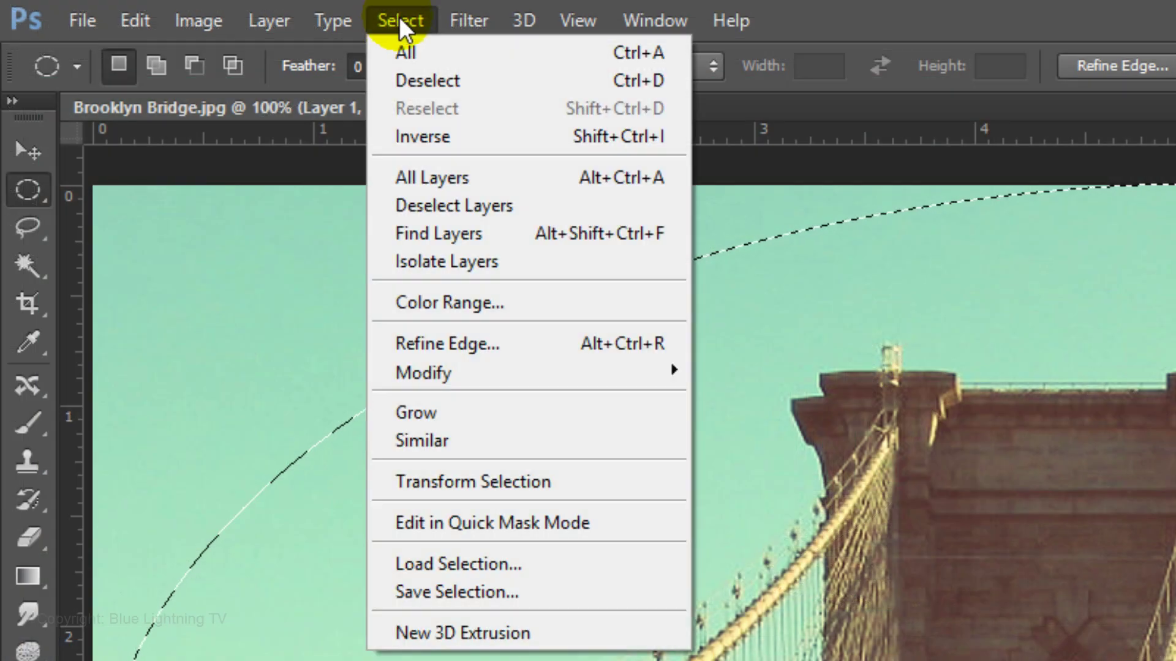
mouse_move(418, 372)
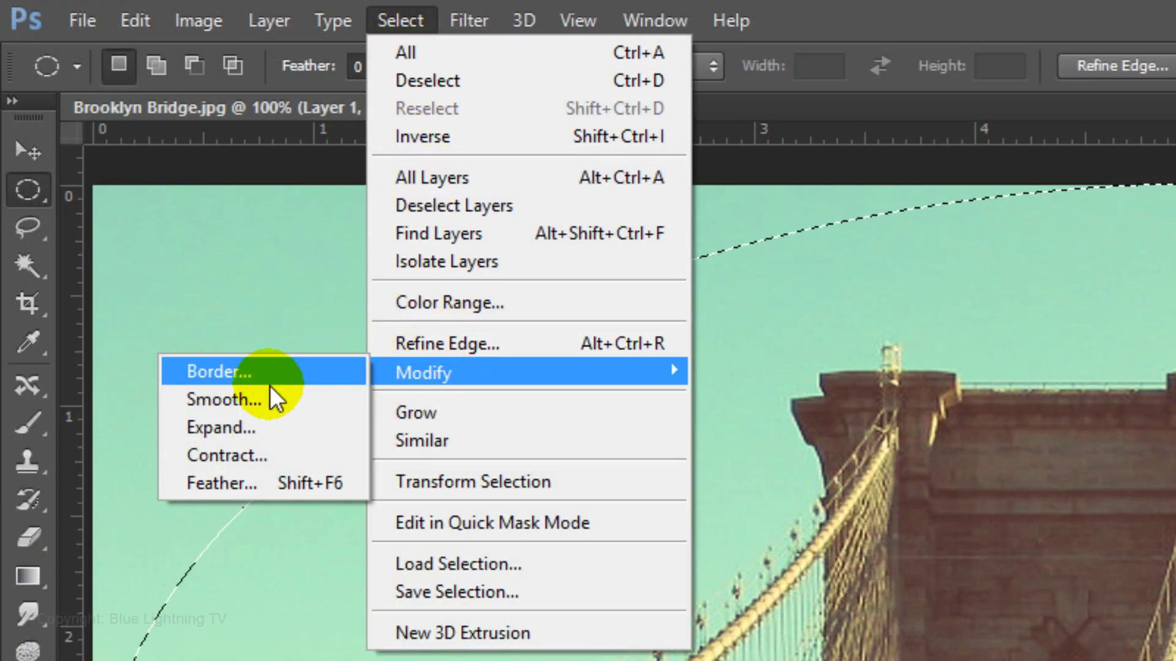
click(218, 427)
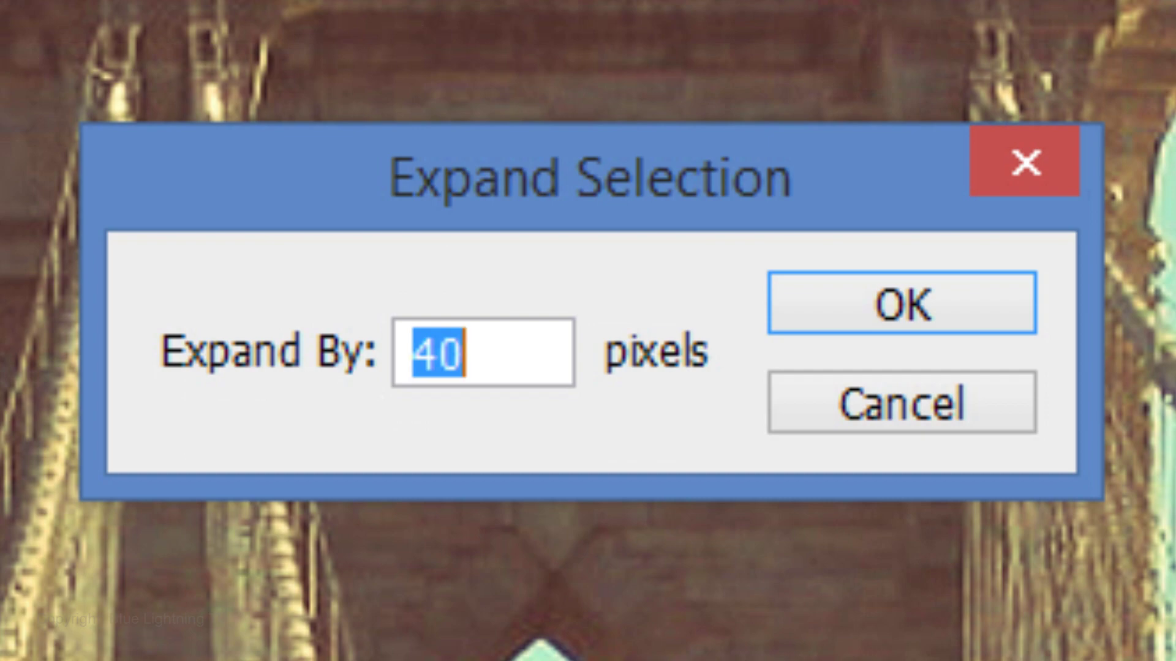
click(853, 313)
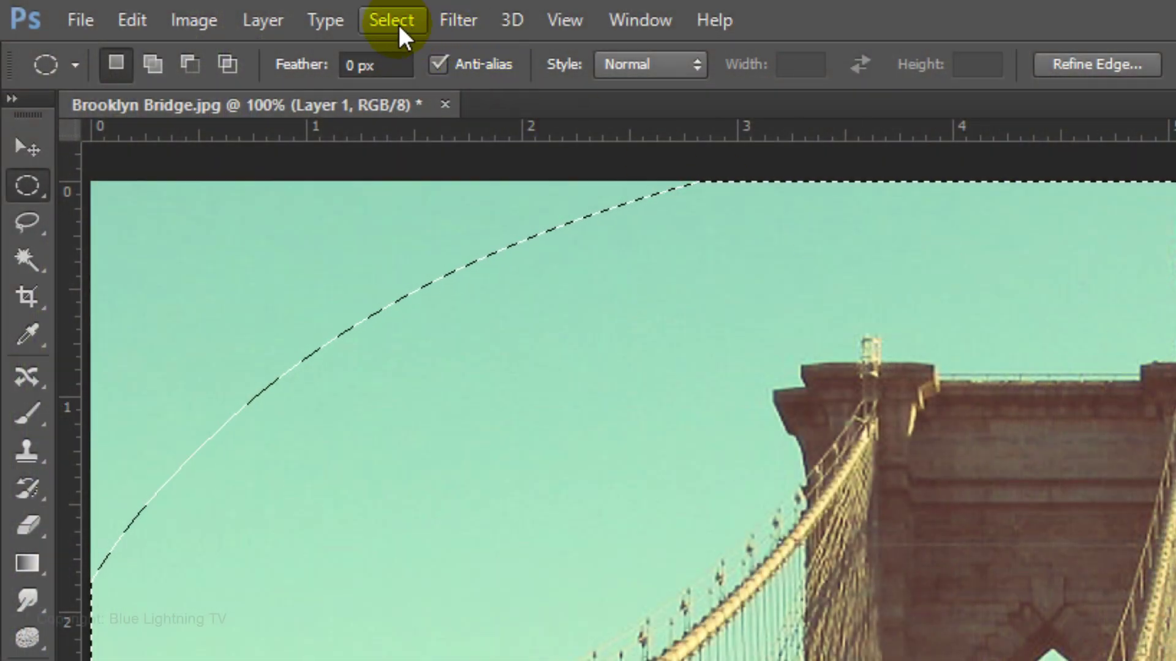
Step: Feather the oval selection by 80 pixels
click(399, 25)
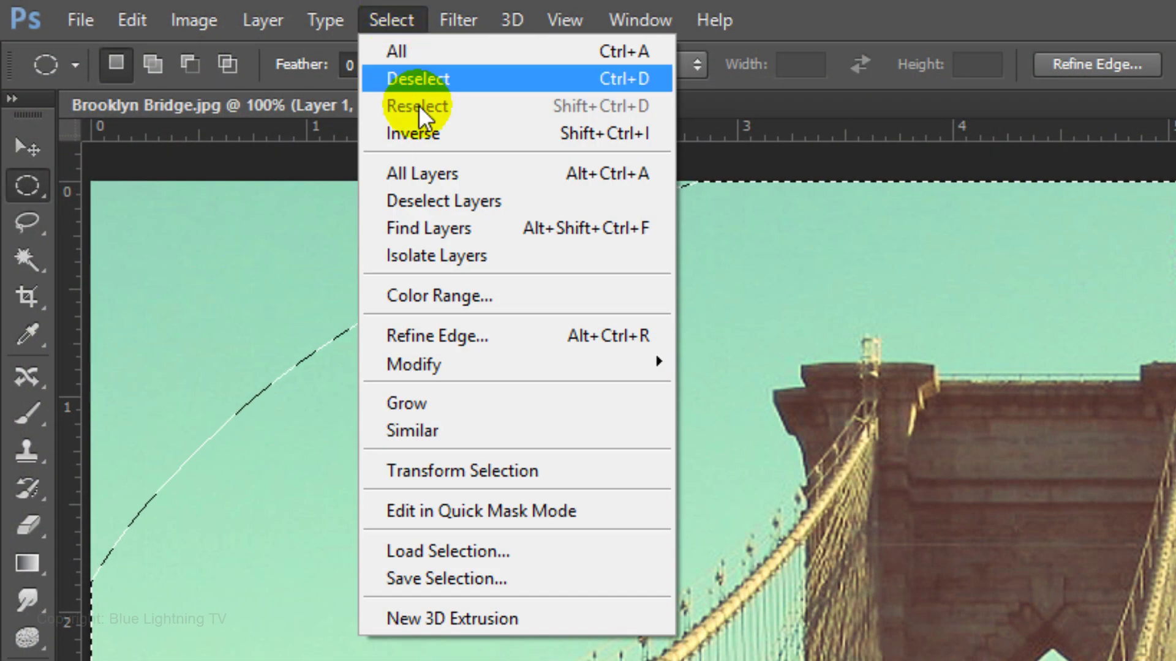
mouse_move(515, 365)
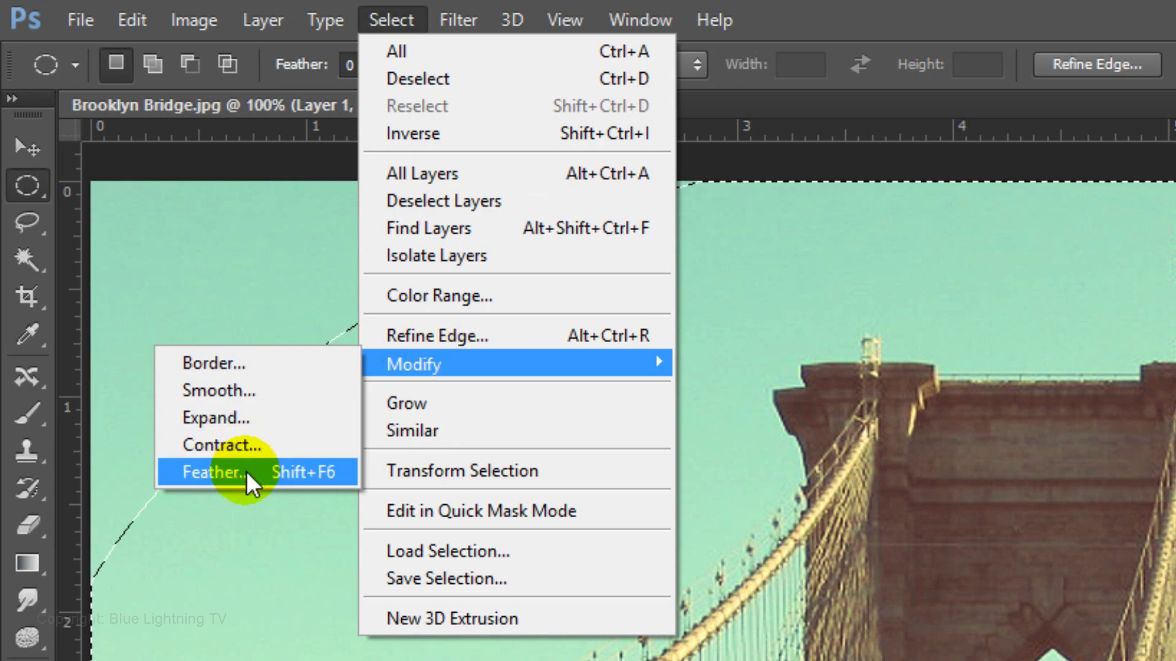
click(246, 472)
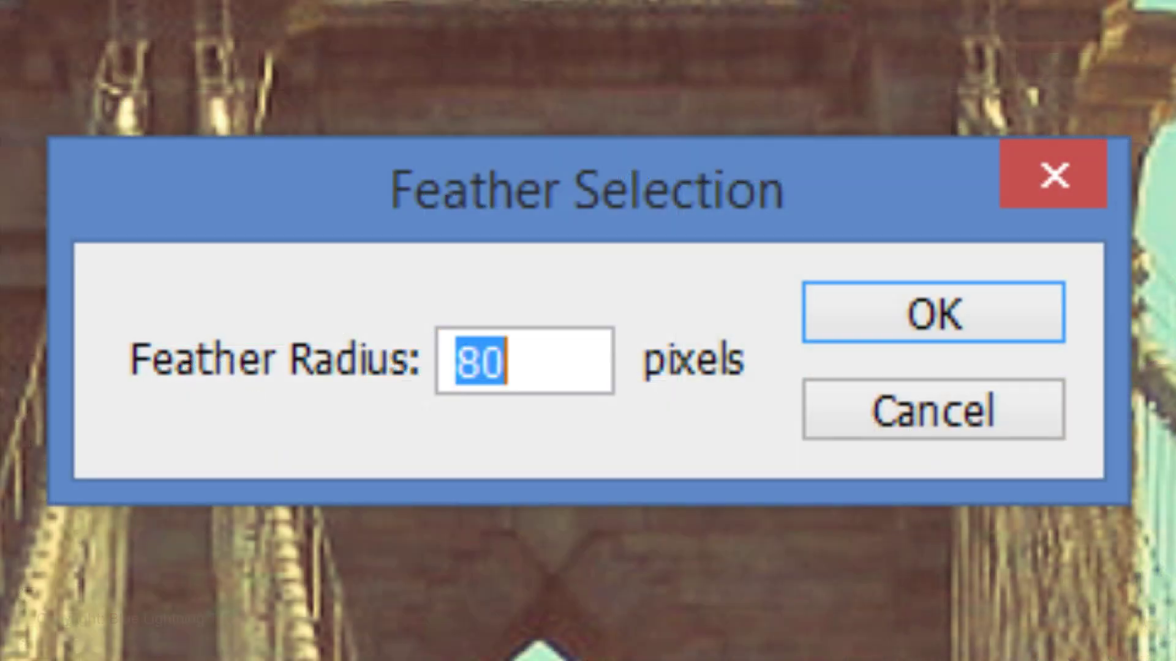
click(925, 313)
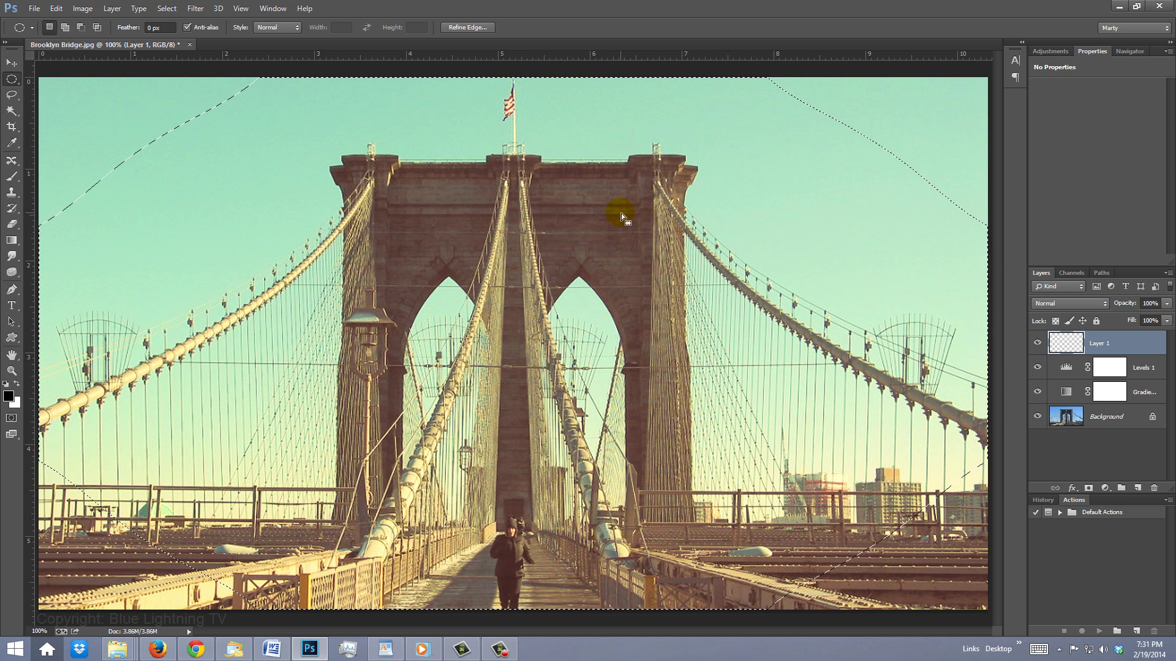
Step: Invert the selection and fill it with 75% brightness grey (bfbfbf) on Layer 1
key(ctrl+shift+i)
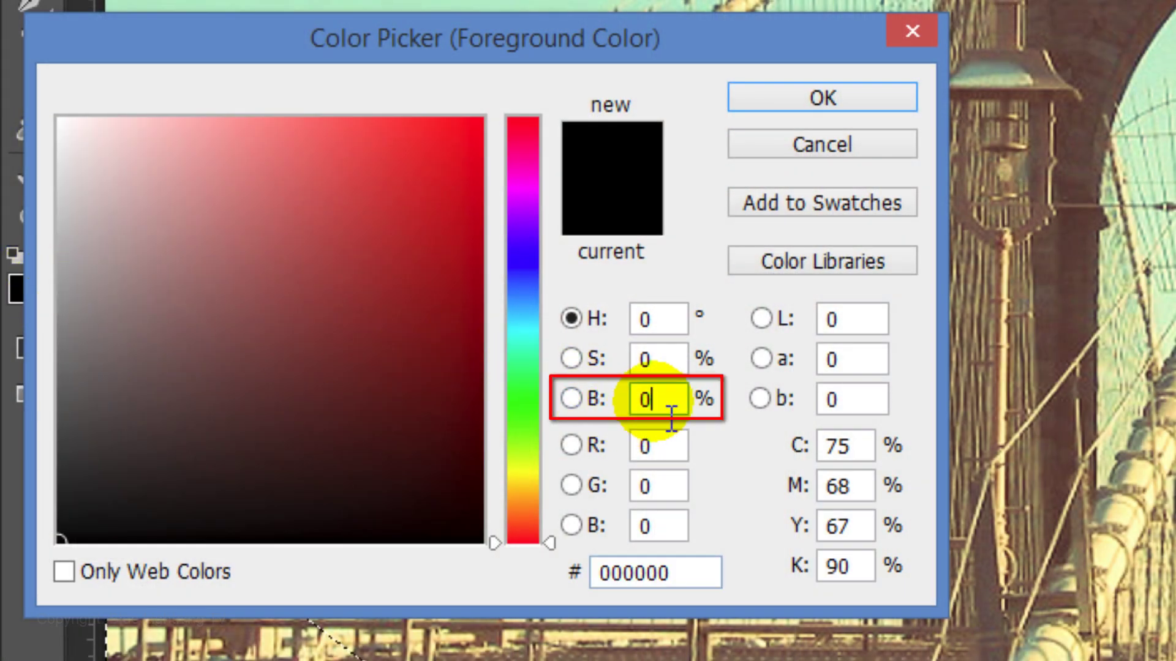
text(7)
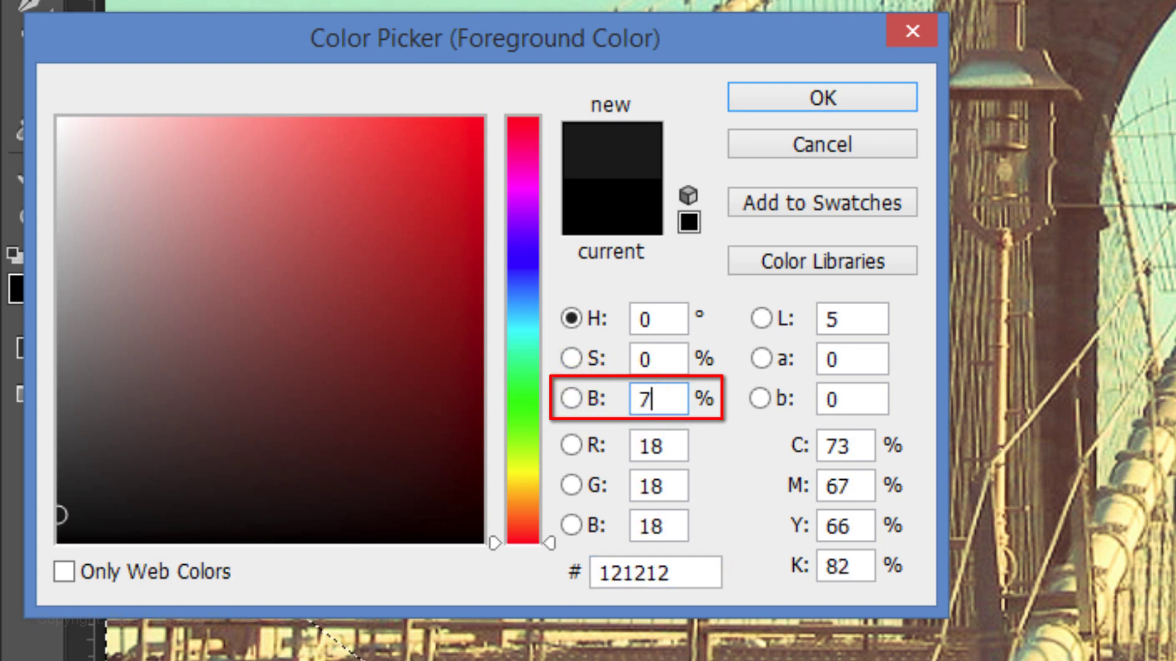
text(5)
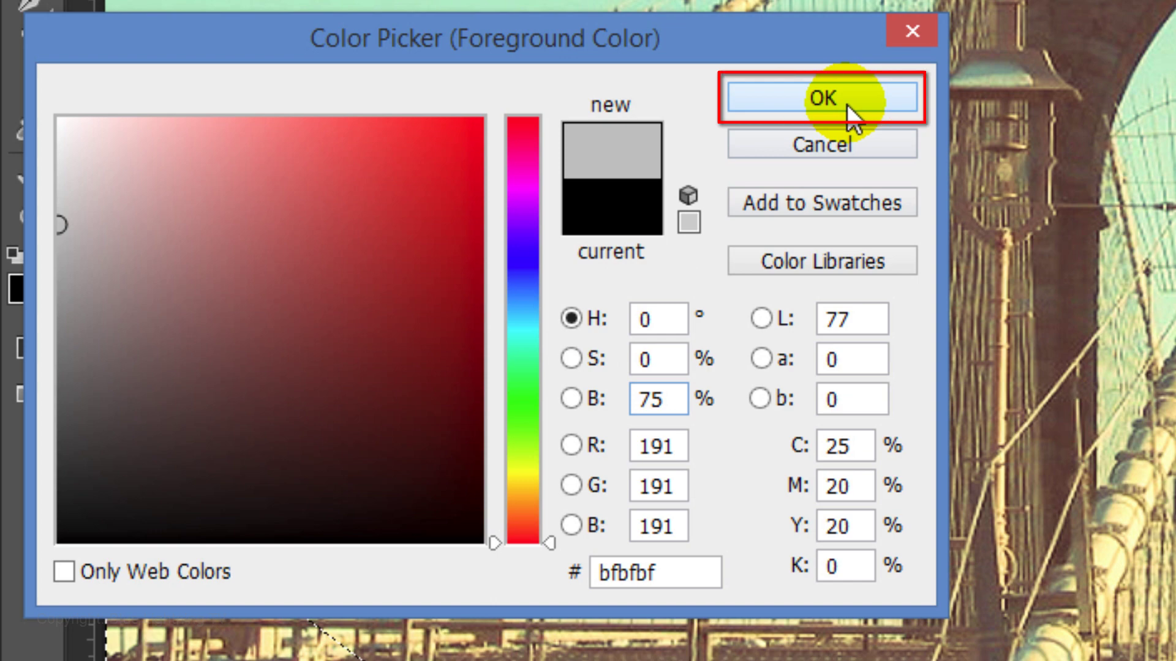
key(Return)
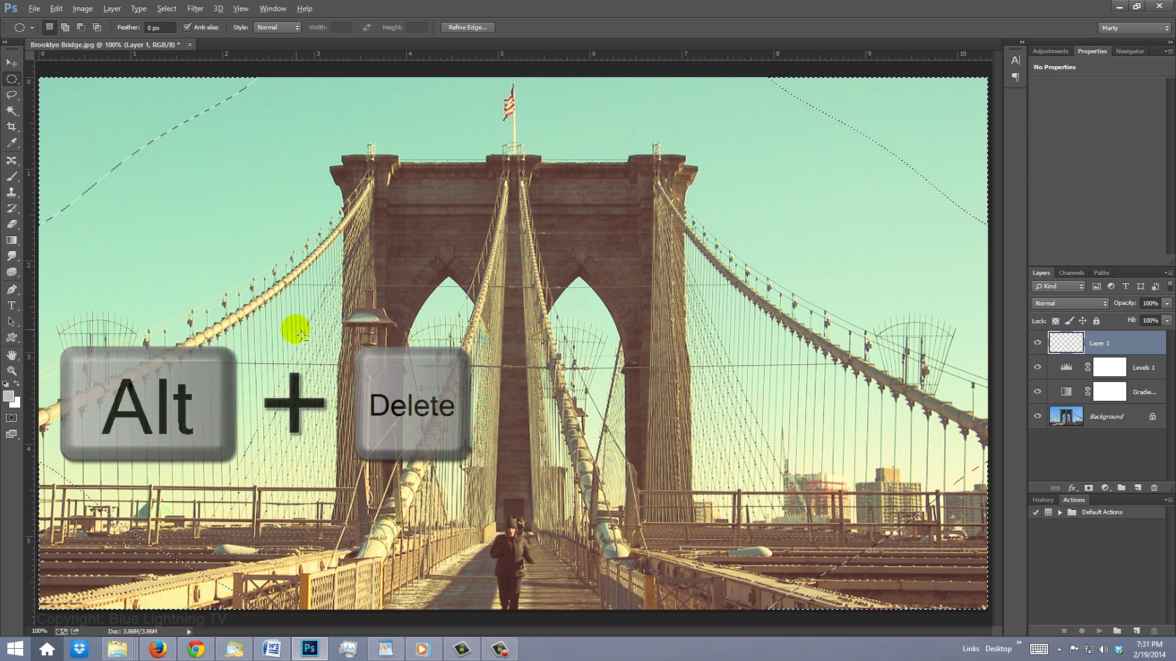
key(alt+Delete)
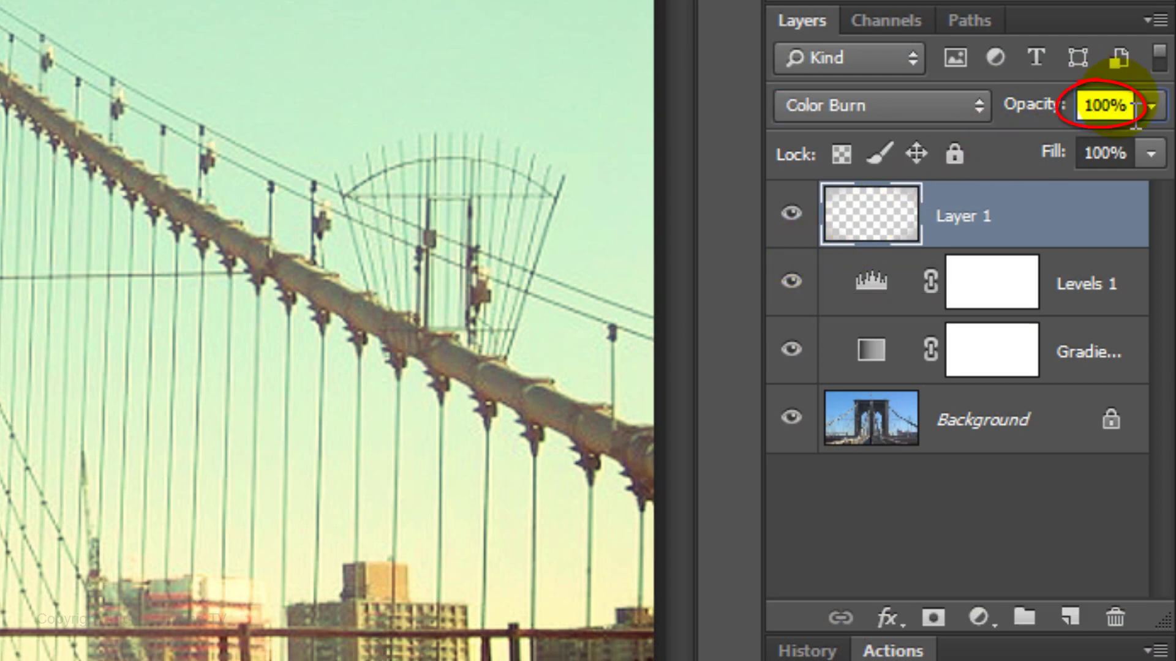
Step: Set Layer 1 to 50% opacity, then duplicate it and set the copy to Multiply
text(50)
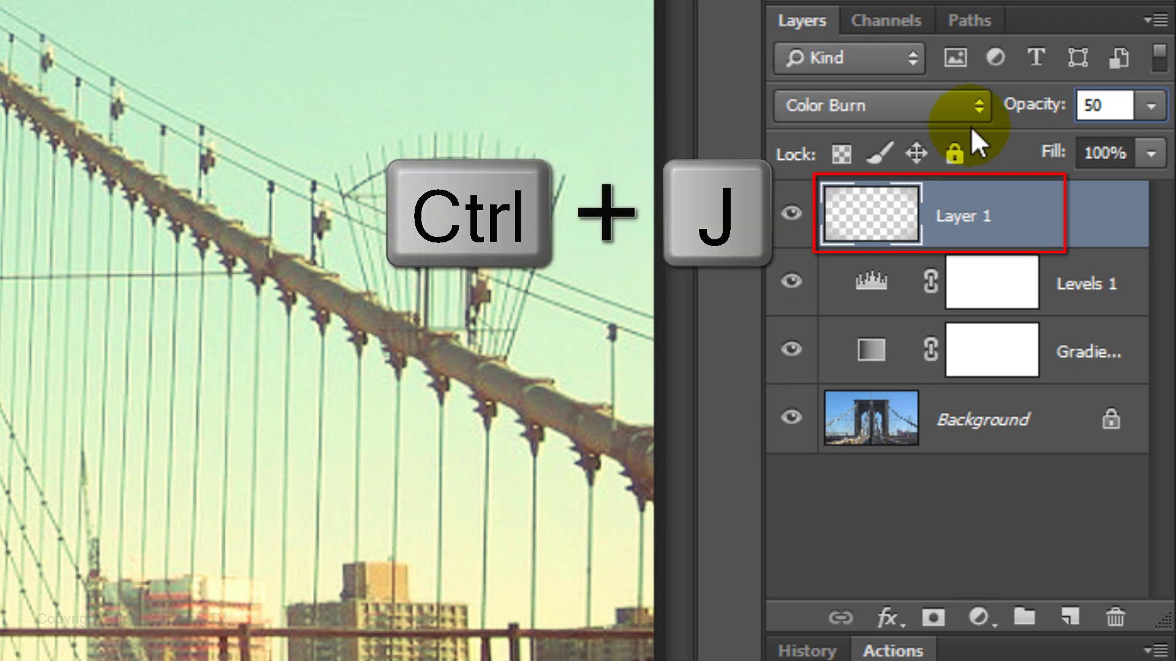
key(ctrl+j)
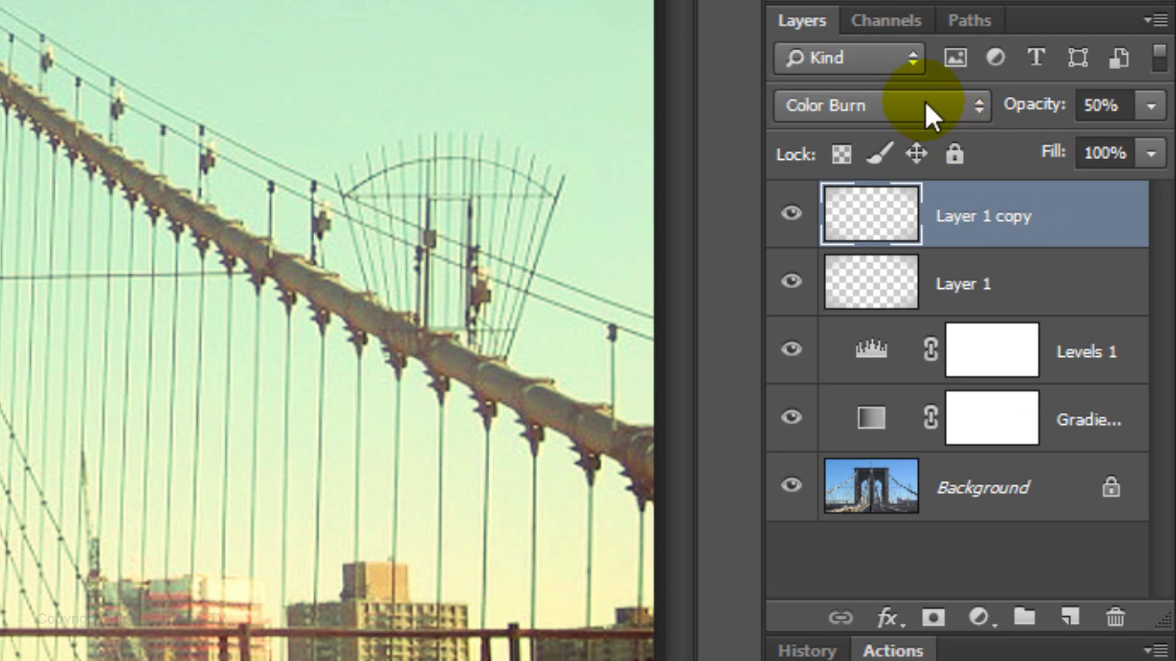
click(923, 104)
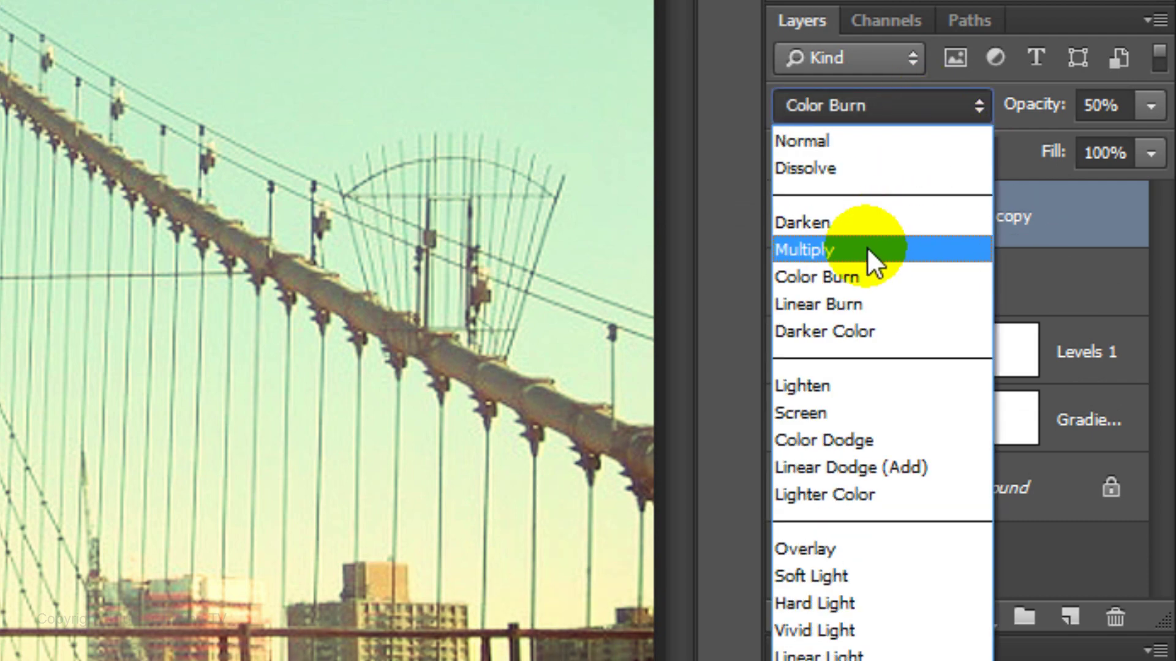
click(867, 247)
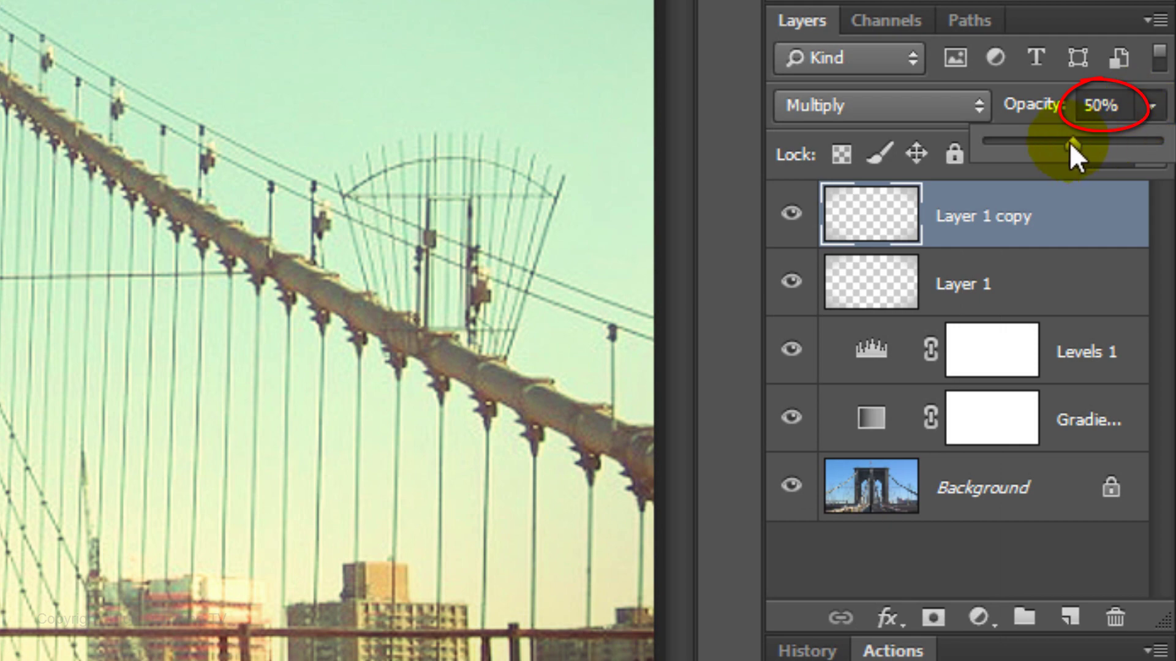